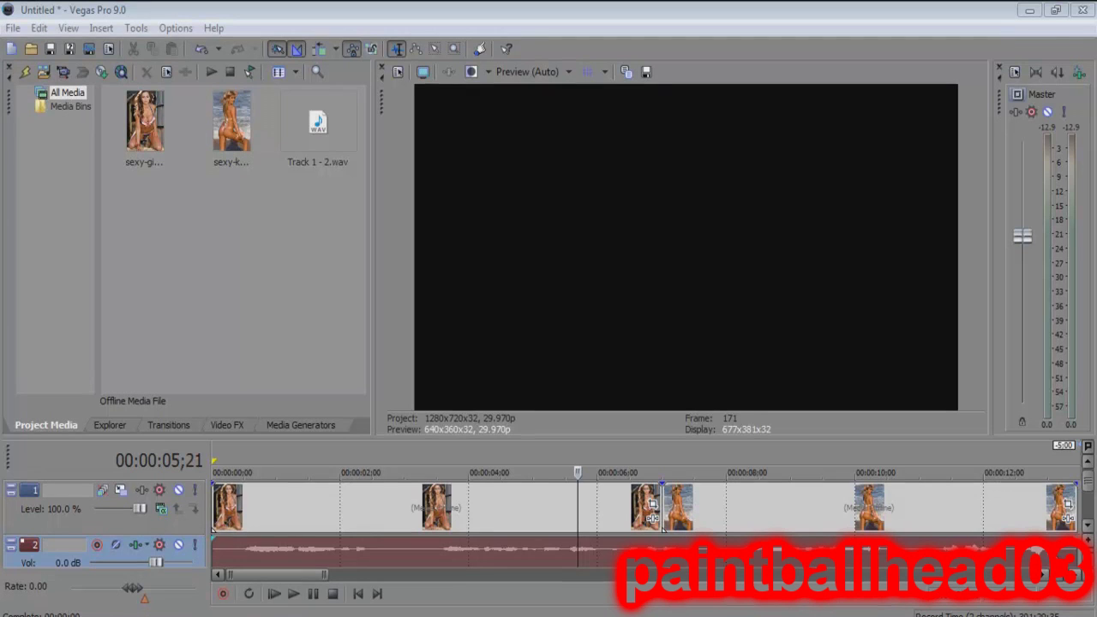
Move the playhead to about 4 seconds and enlarge the timeline by shrinking the preview.
click(845, 519)
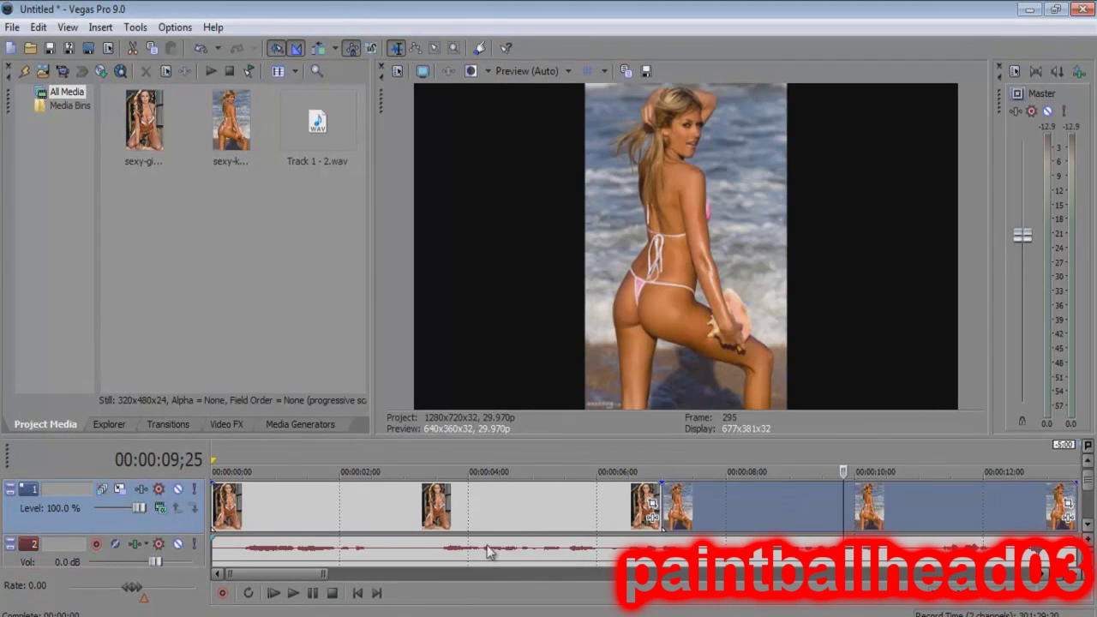
click(486, 550)
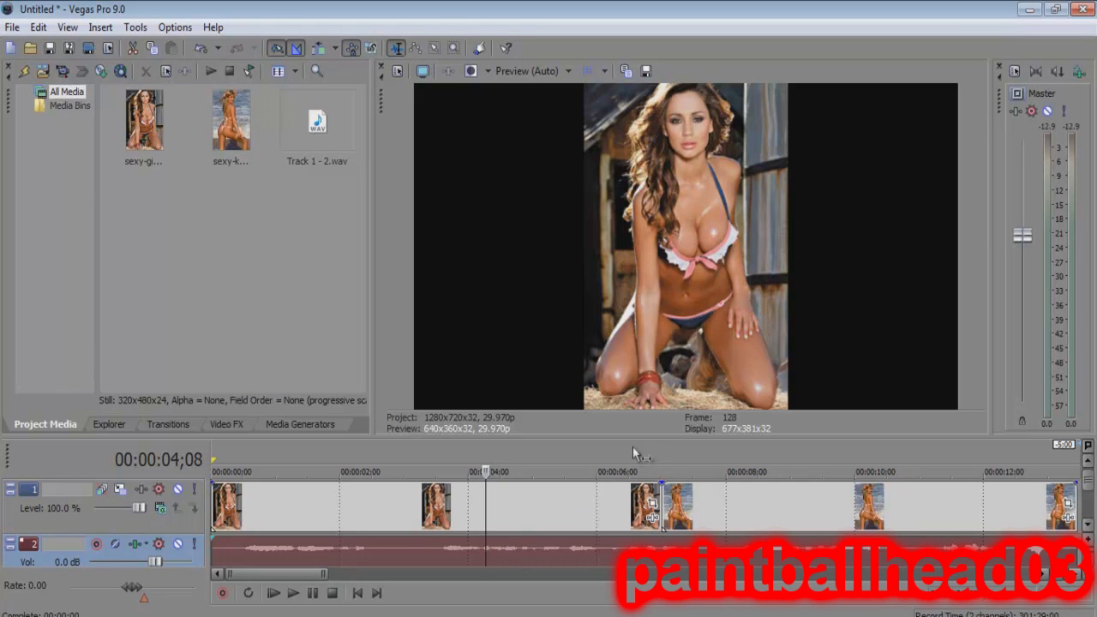
drag(629, 437, 619, 297)
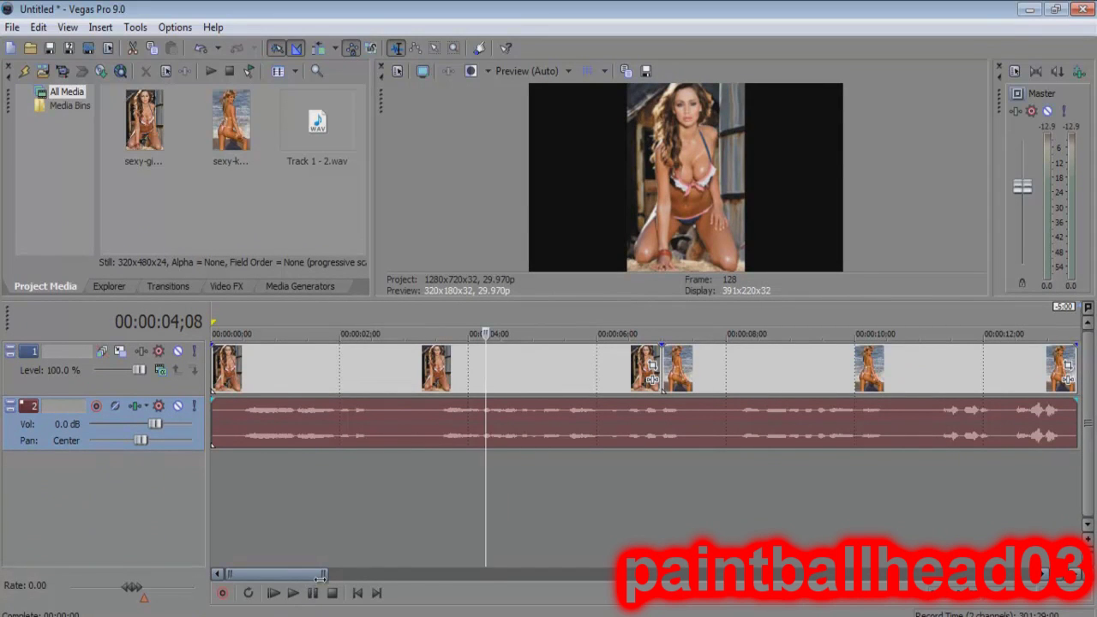
mouse_move(320, 577)
mouse_down()
mouse_move(395, 592)
mouse_move(306, 574)
mouse_move(320, 580)
mouse_move(321, 560)
mouse_up()
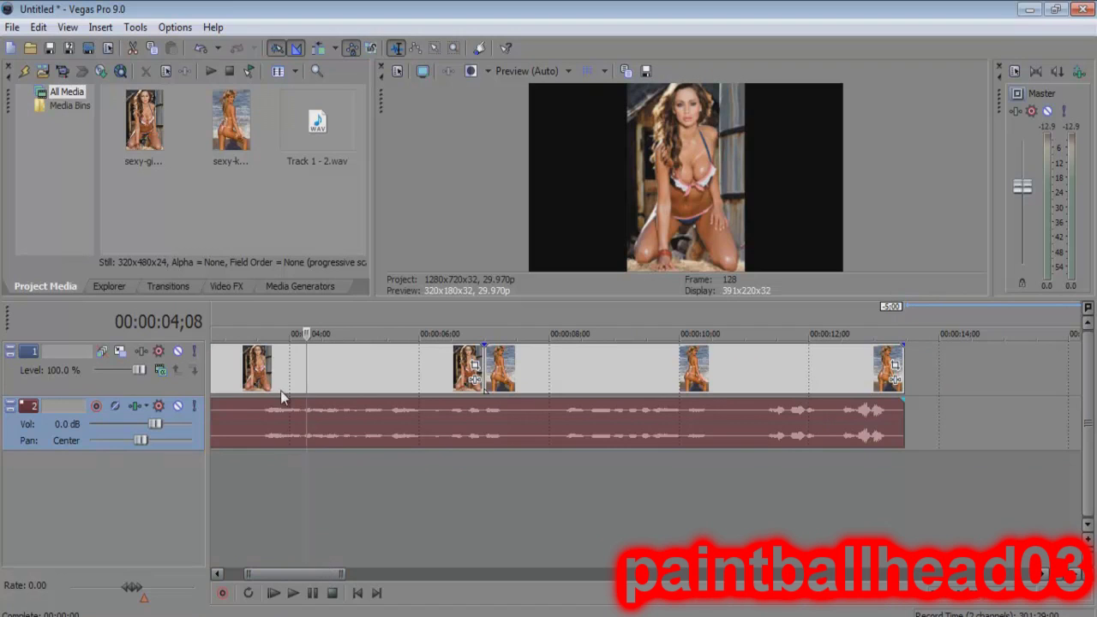
click(291, 137)
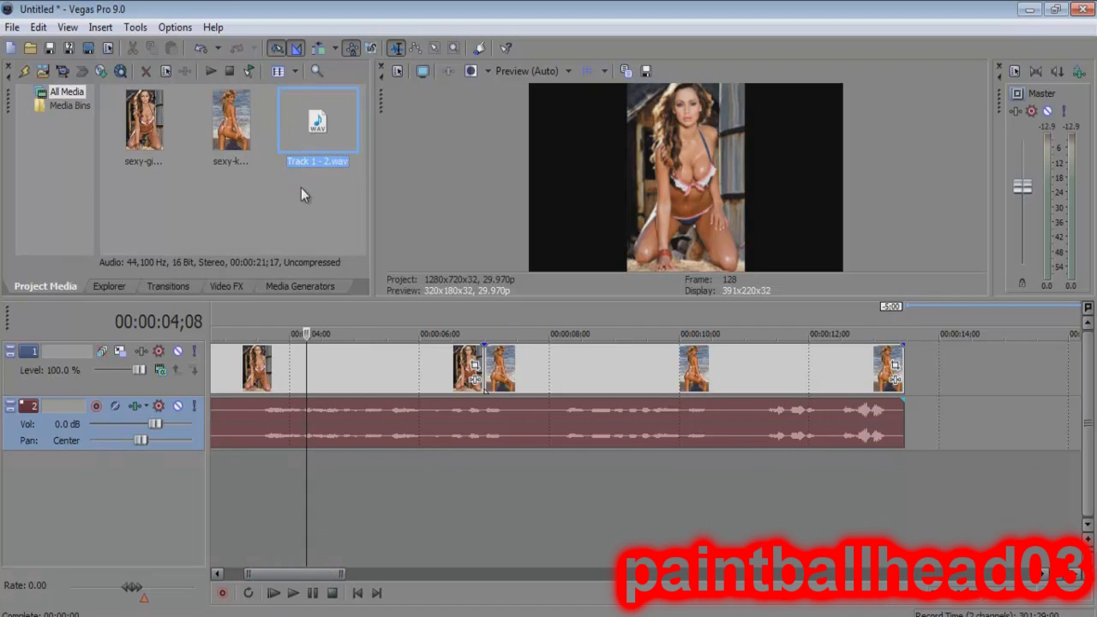
click(291, 207)
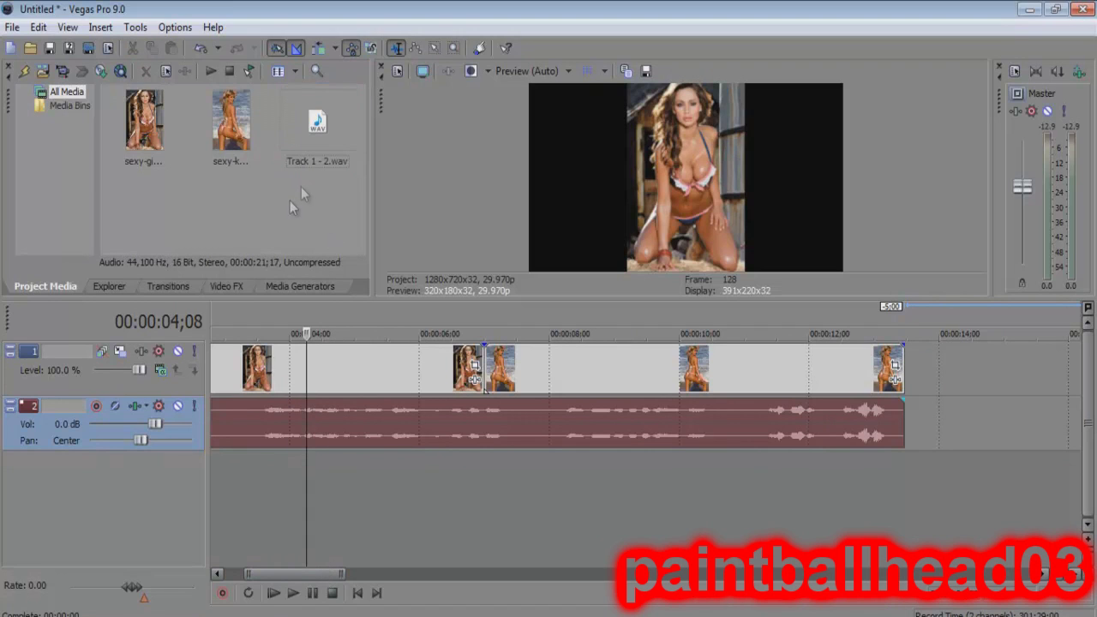
click(292, 593)
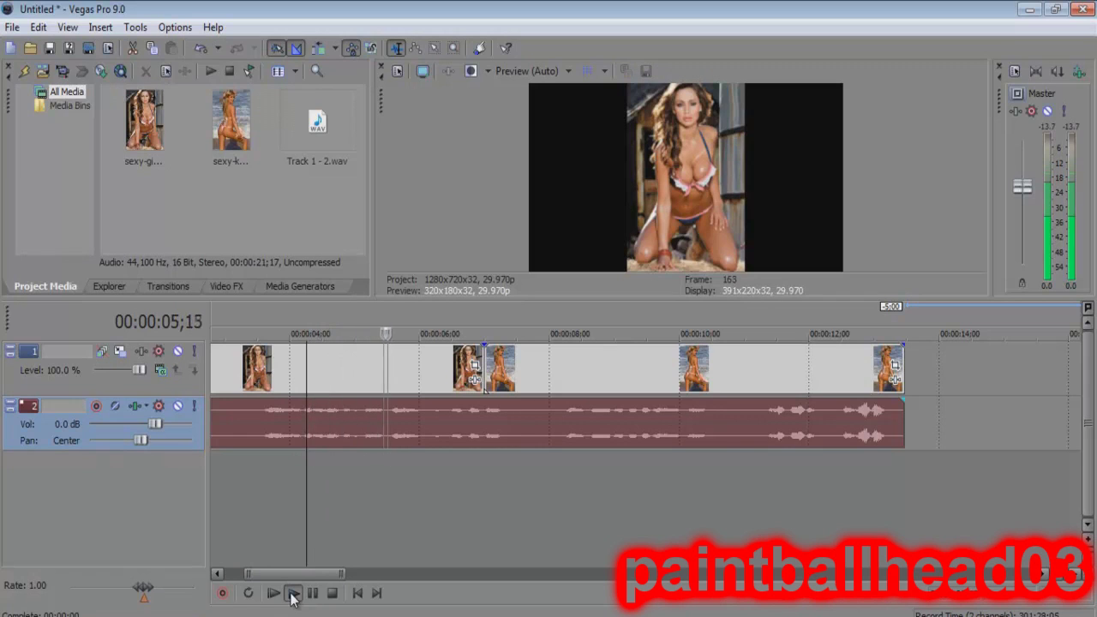
click(334, 594)
drag(313, 574, 337, 583)
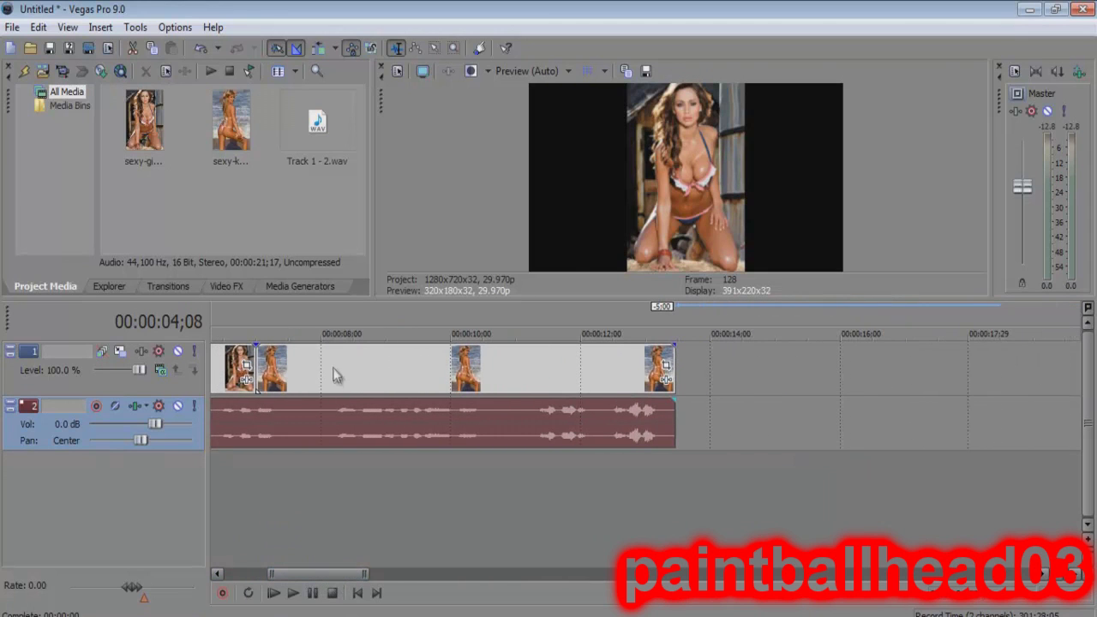
click(317, 331)
click(293, 594)
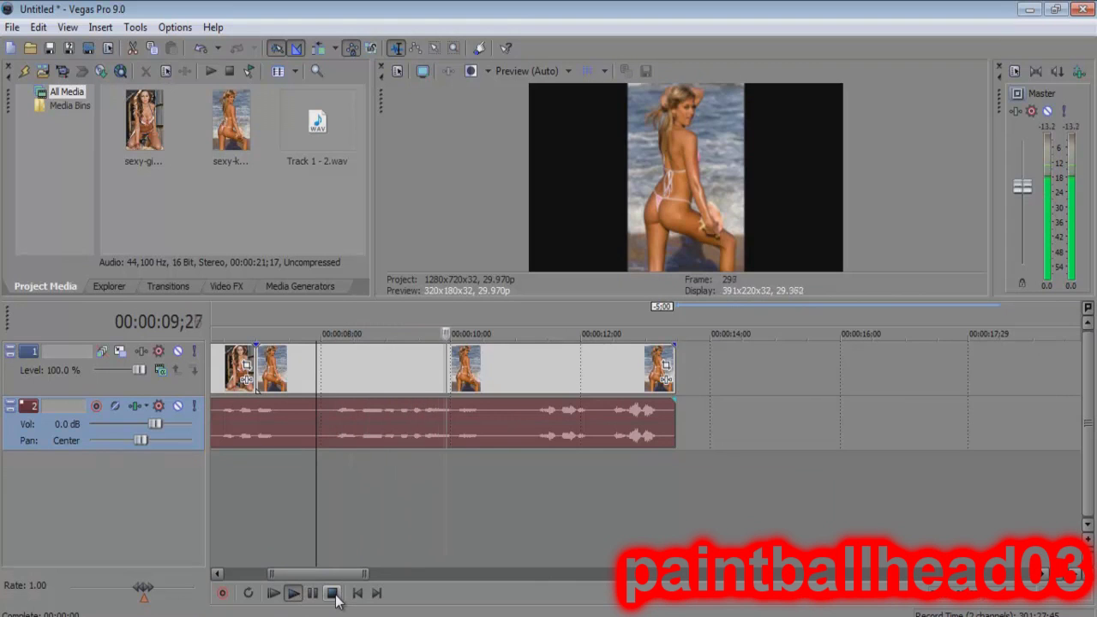
click(334, 595)
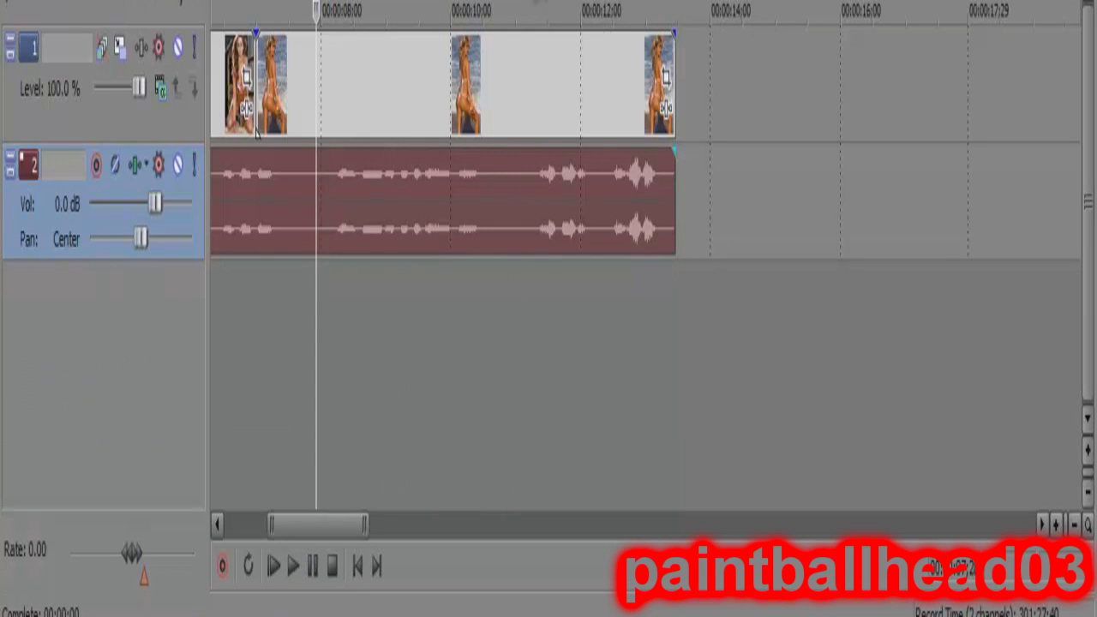
click(526, 332)
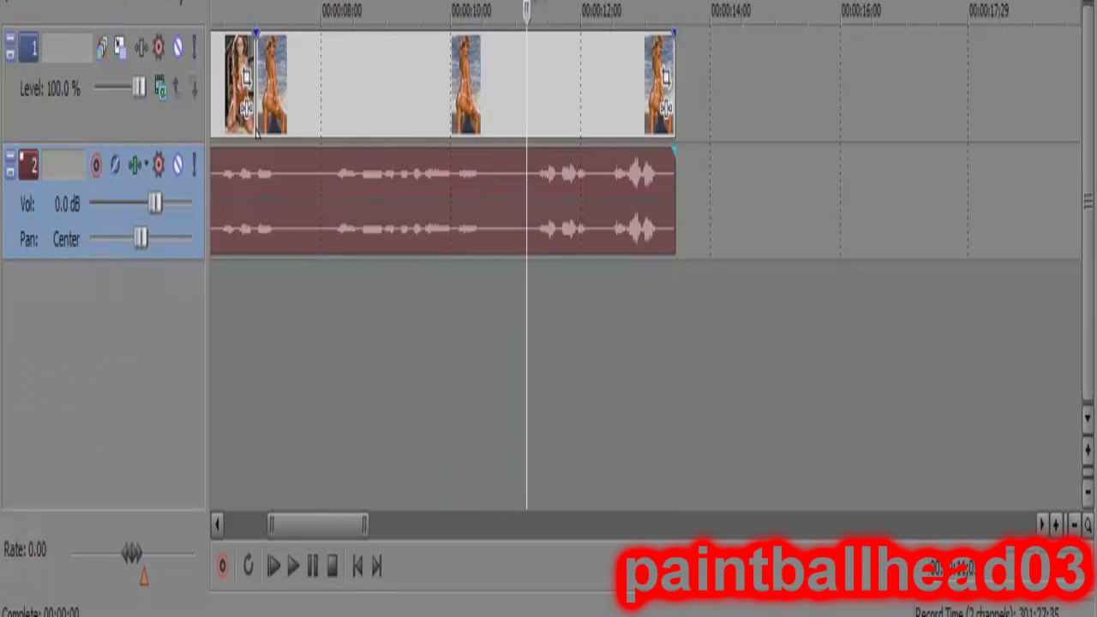
Split the voice clip near 11 seconds and move the right piece onto a new Track 3.
click(529, 185)
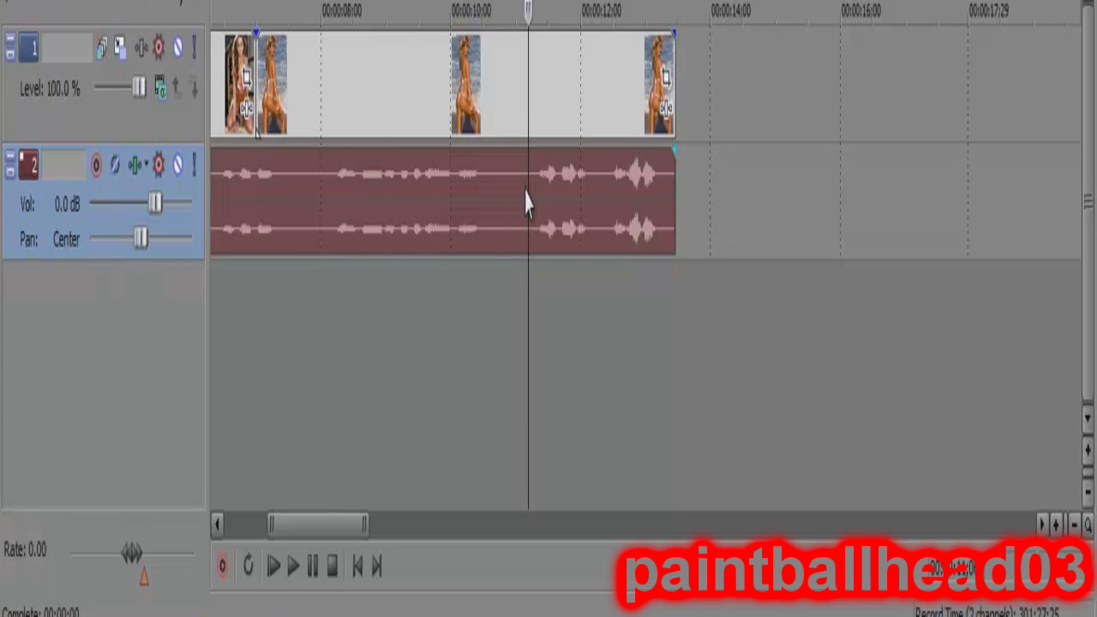
key(s)
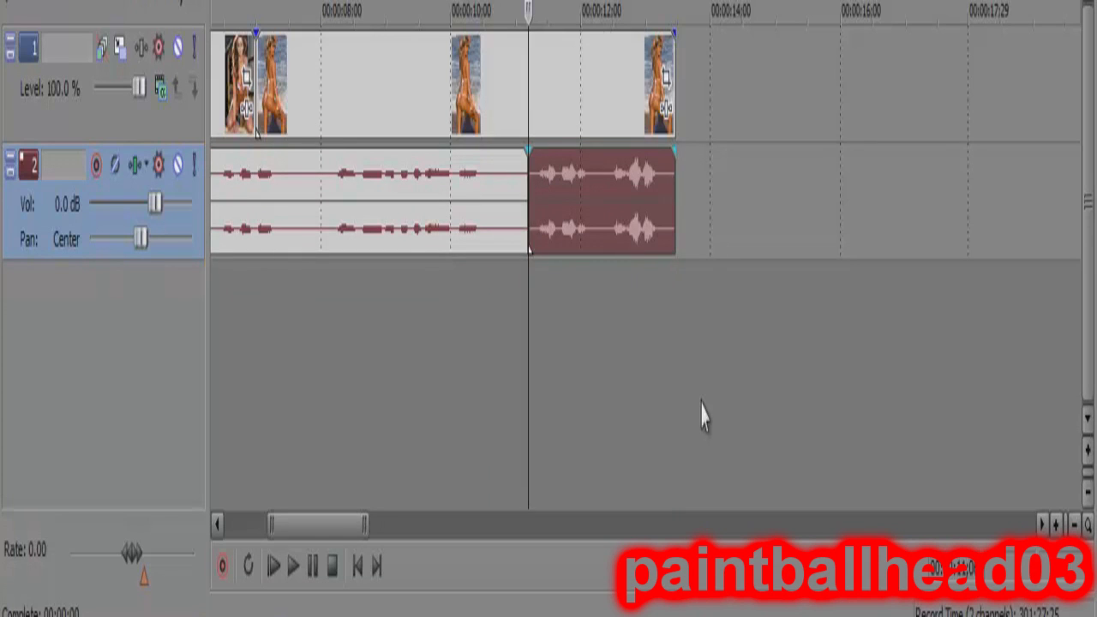
drag(590, 206, 583, 317)
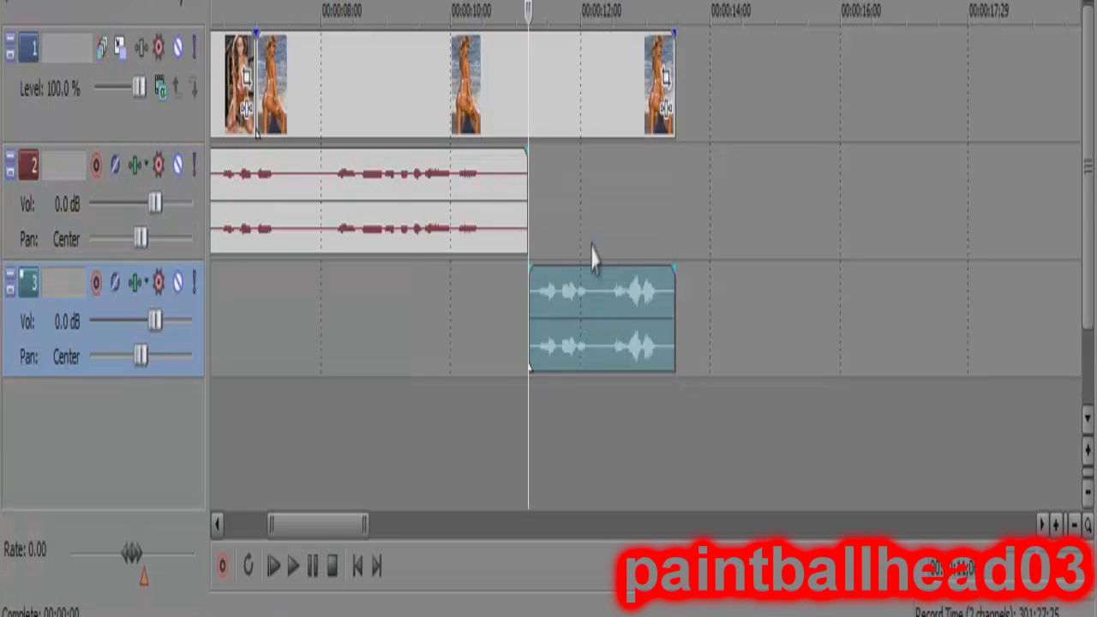
click(602, 249)
Split again near 12 seconds and move the last voice piece onto a new Track 4.
click(608, 237)
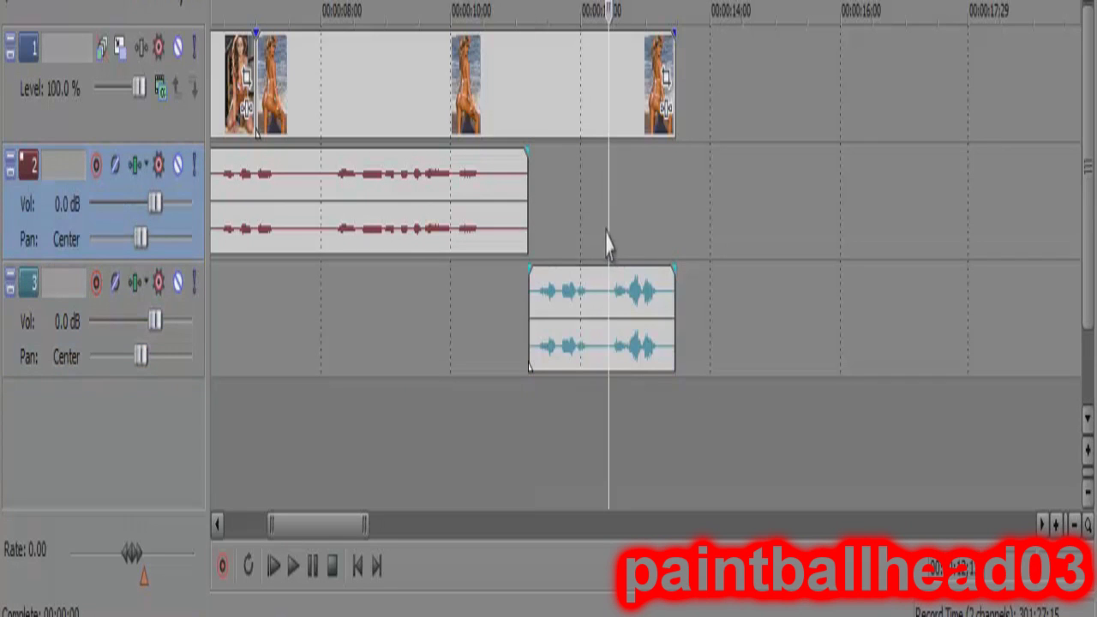
key(s)
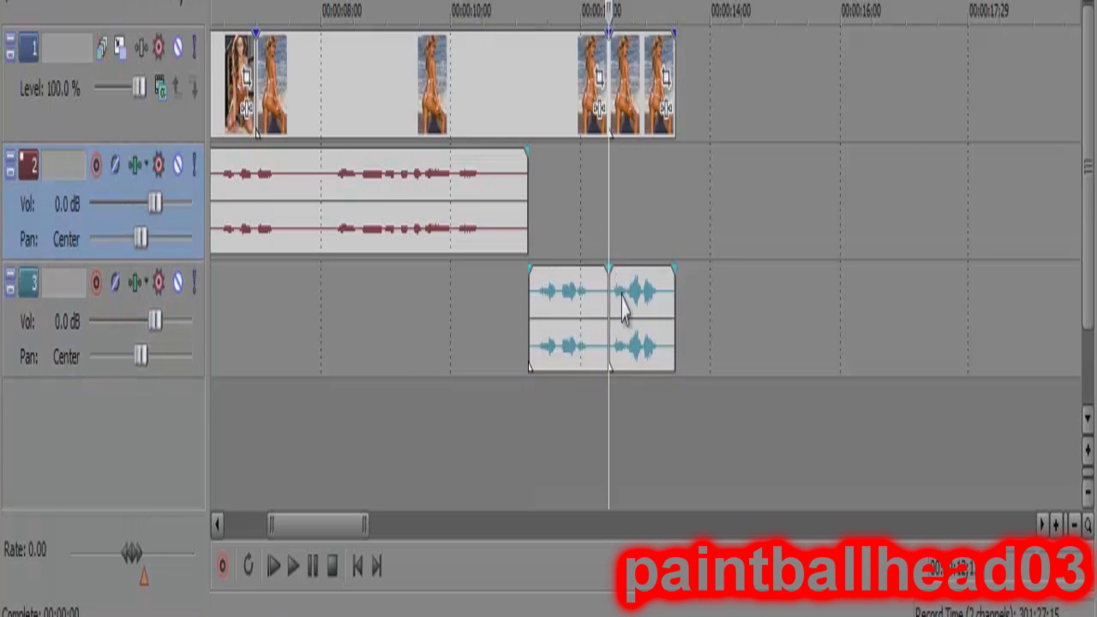
click(625, 310)
drag(624, 311, 624, 413)
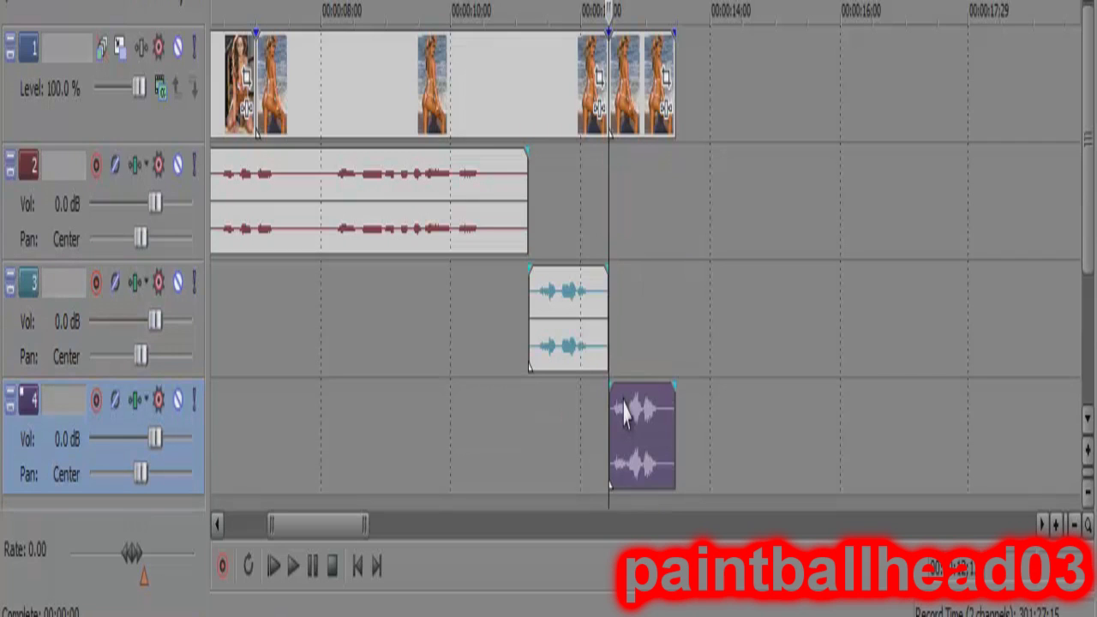
click(645, 195)
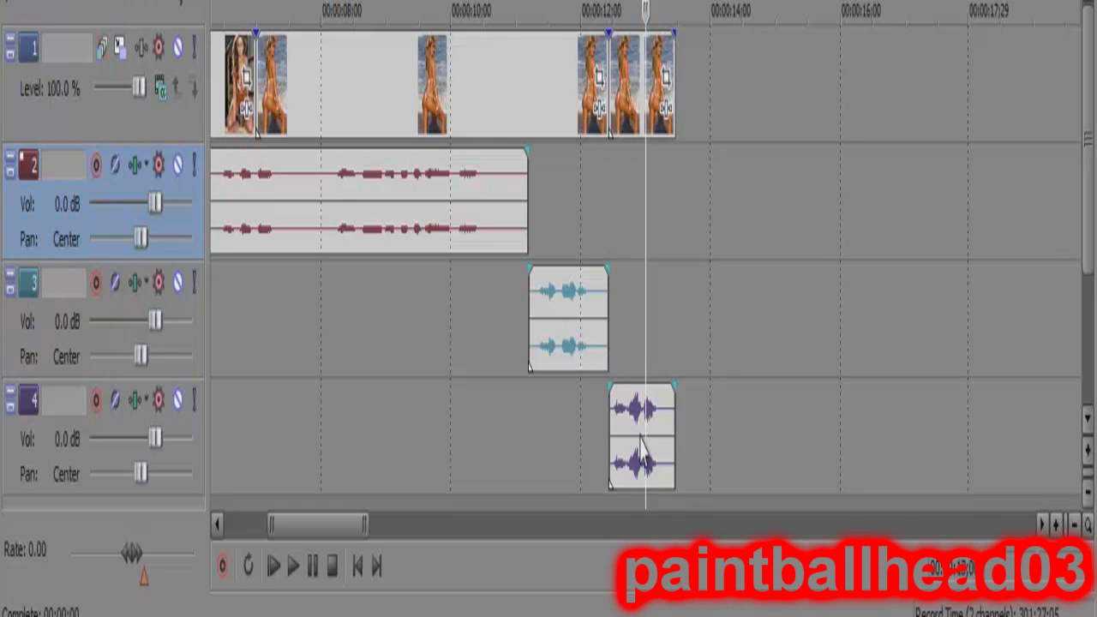
click(576, 310)
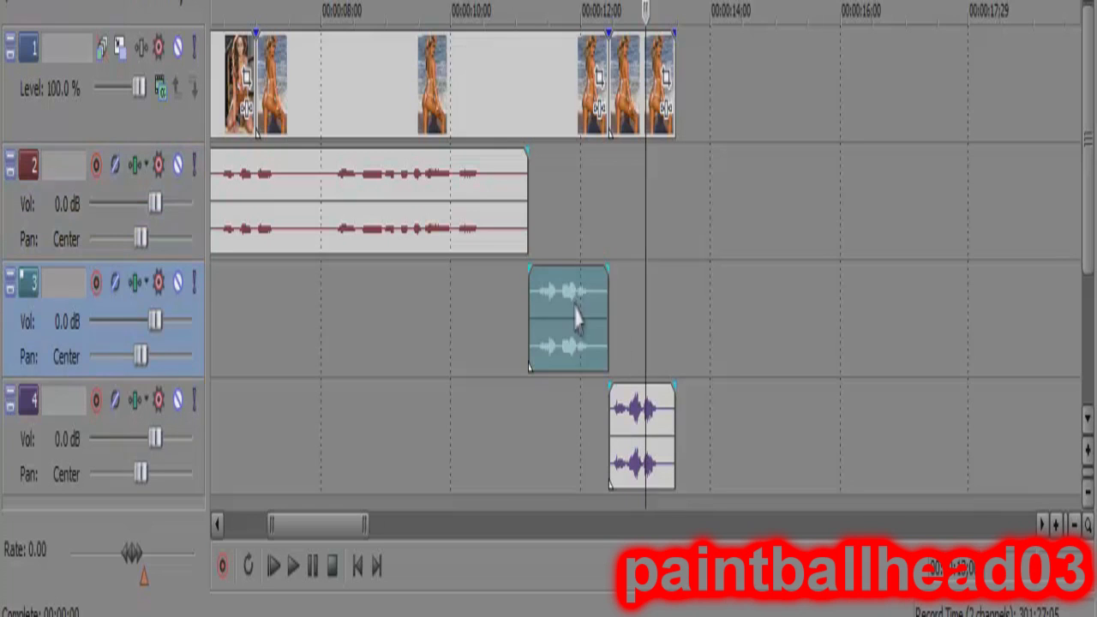
Play back the voice clips from Track 2, then bring up Track 3's audio effects chain.
click(452, 165)
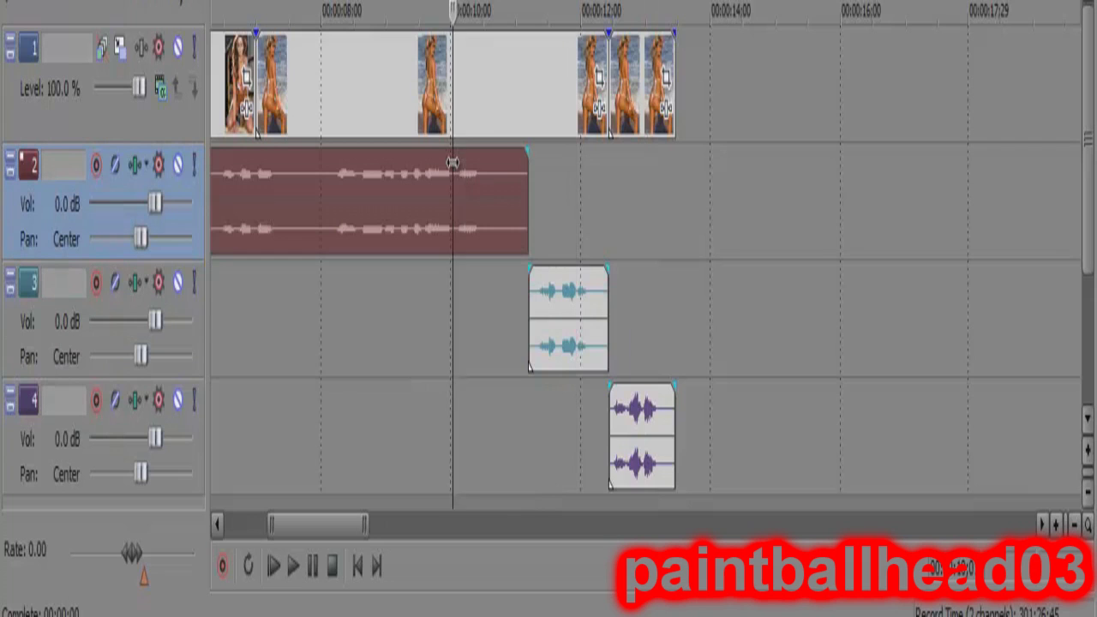
key(space)
key(space)
click(569, 332)
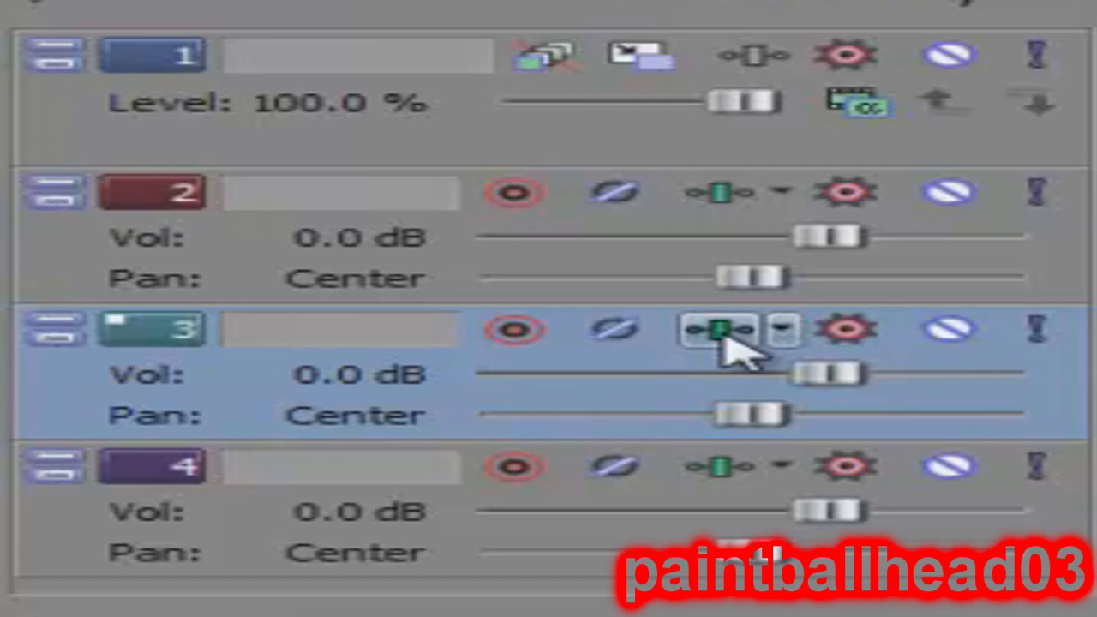
click(720, 331)
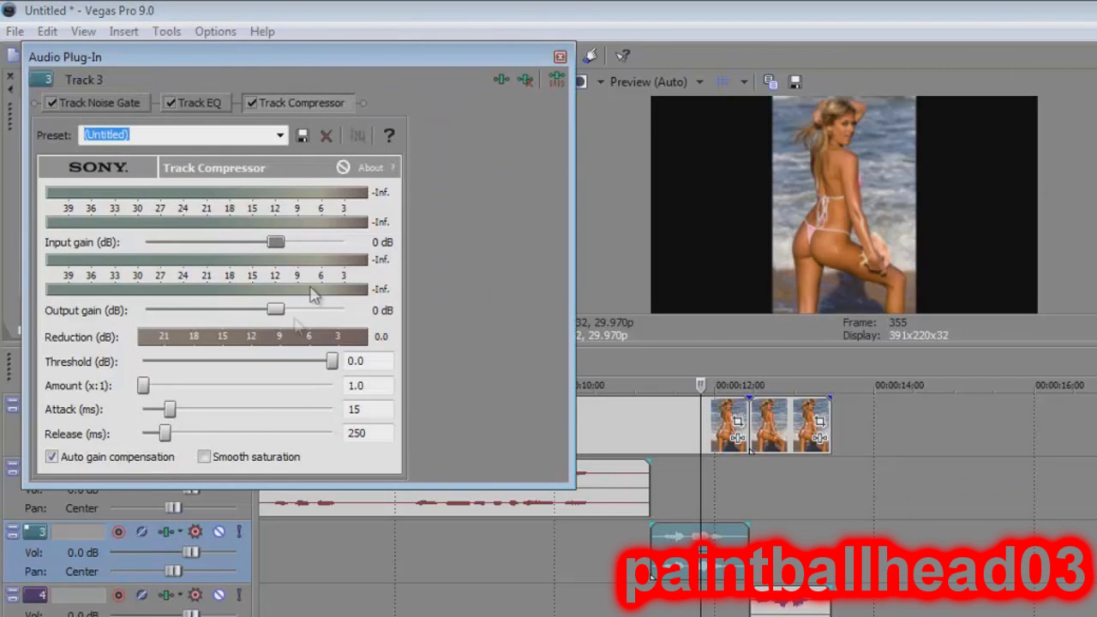
Insert Pitch Shift from the Plug-In Chooser into Track 3's chain and confirm with OK.
click(502, 80)
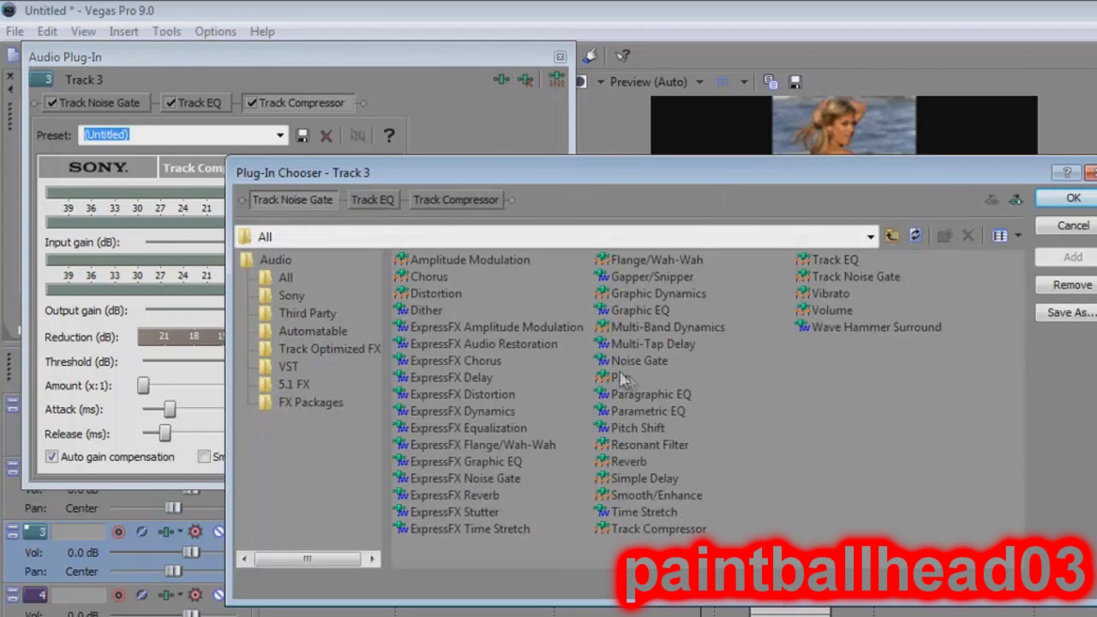
double_click(634, 428)
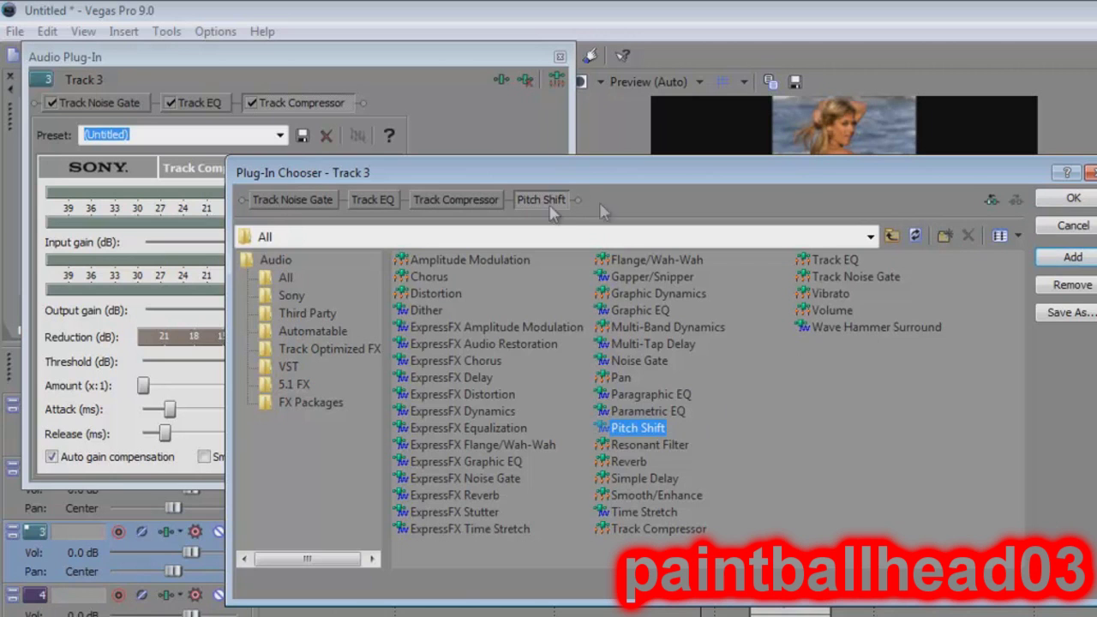
click(1086, 200)
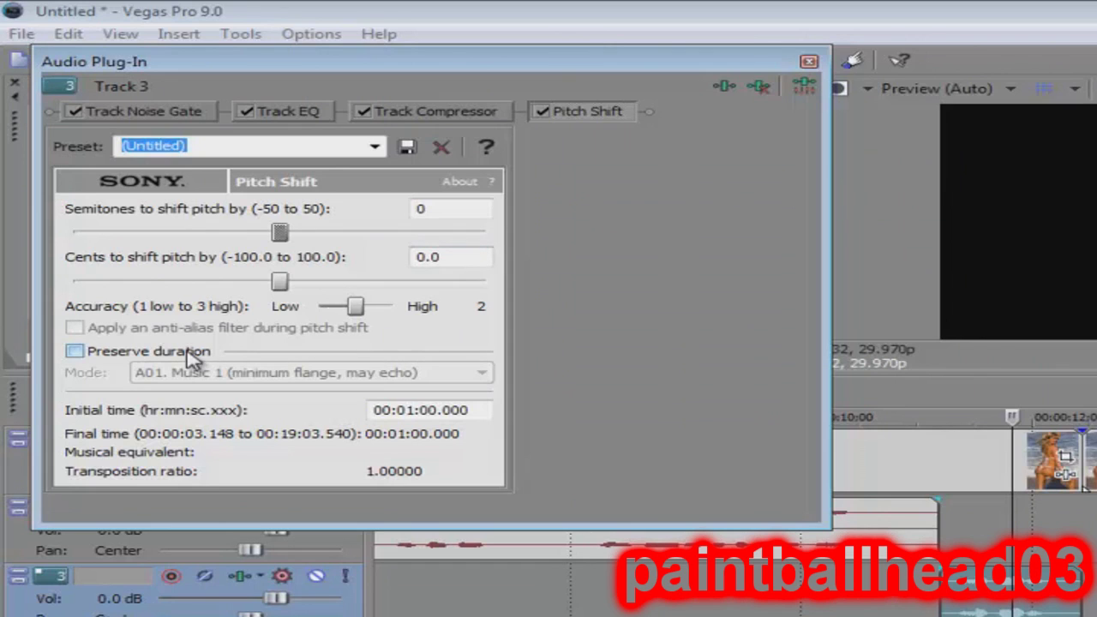
Turn on Preserve duration and set Track 3's pitch shift to 6 semitones (Up Tritone).
click(74, 351)
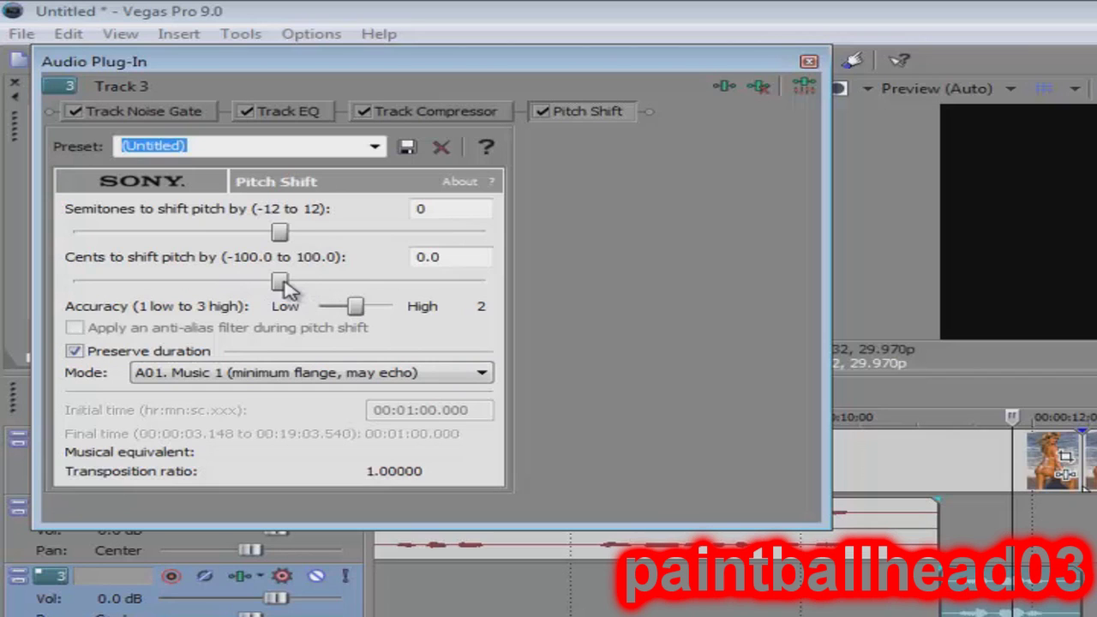
mouse_move(292, 236)
mouse_down()
mouse_move(374, 237)
mouse_move(200, 237)
mouse_move(298, 233)
mouse_up()
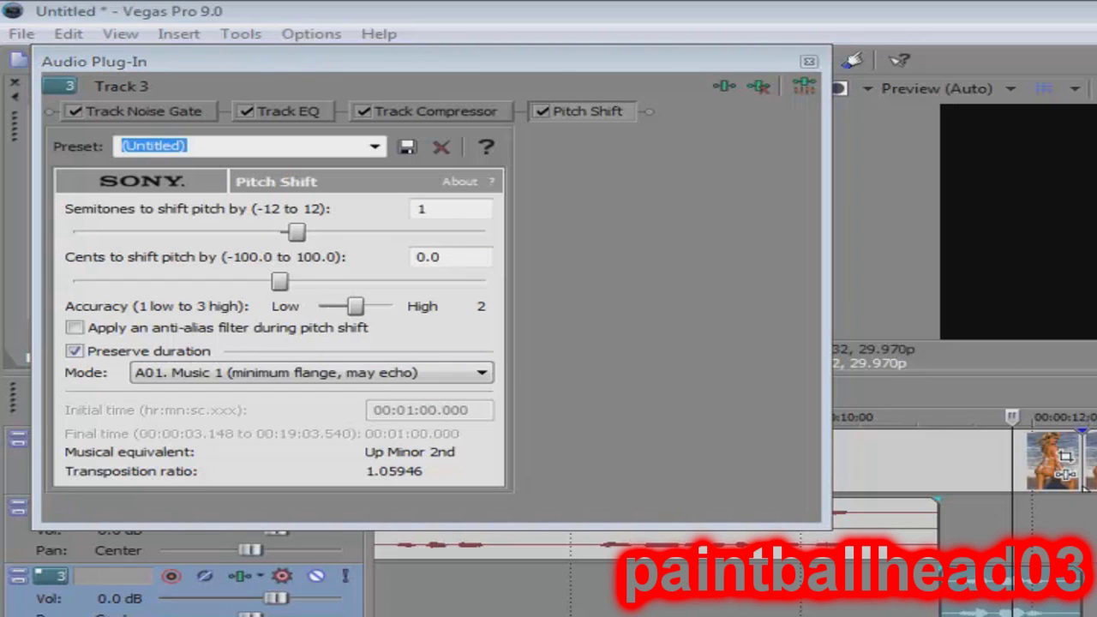
click(588, 406)
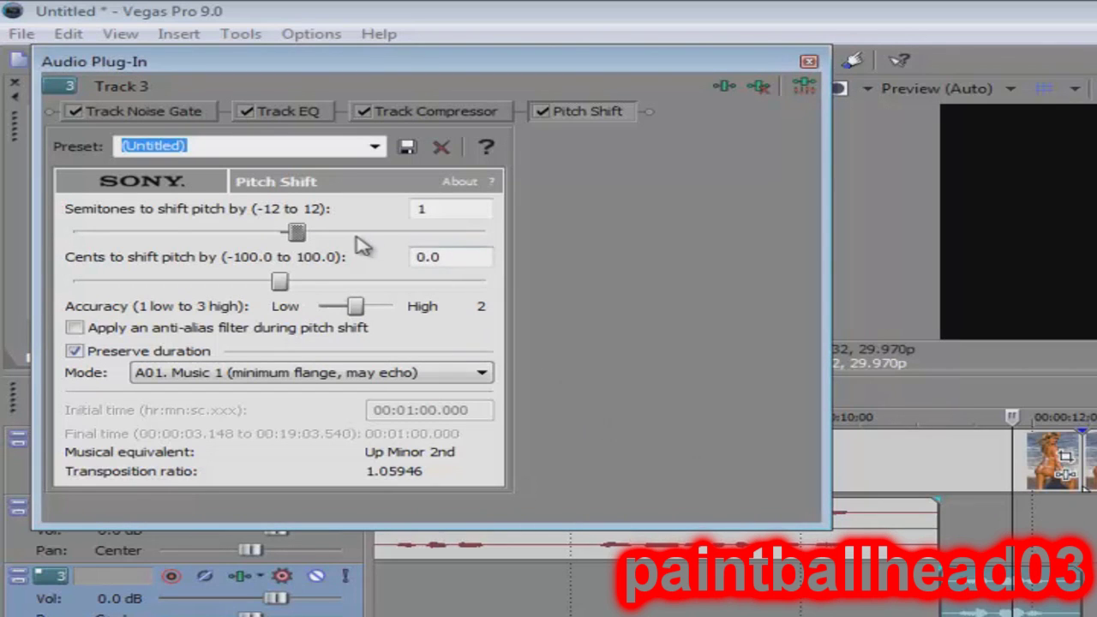
drag(311, 231, 283, 247)
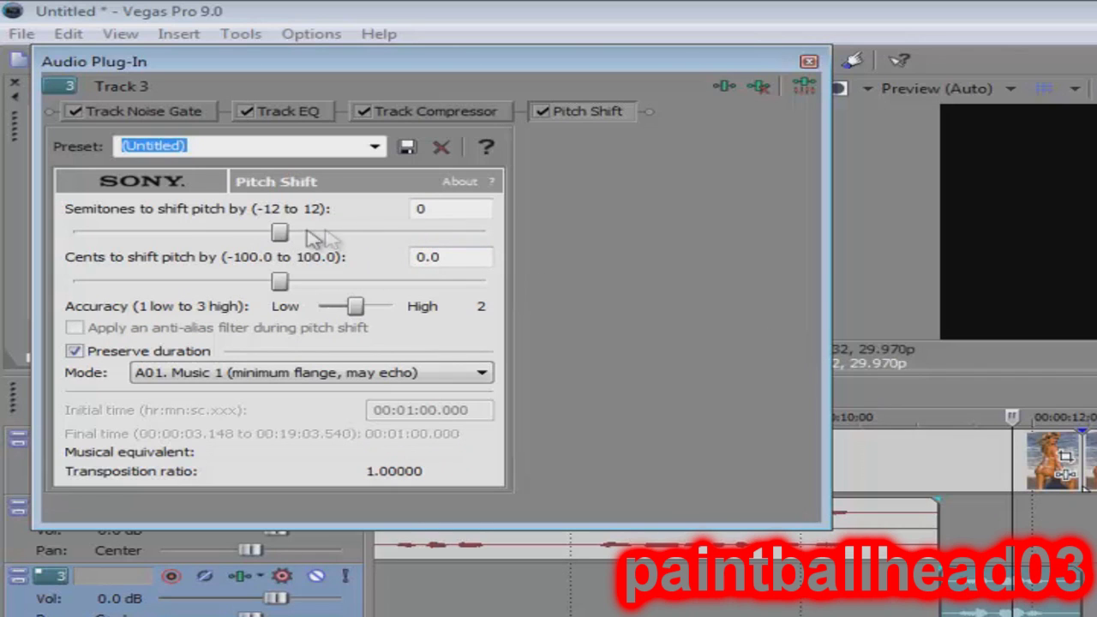
drag(279, 235, 387, 235)
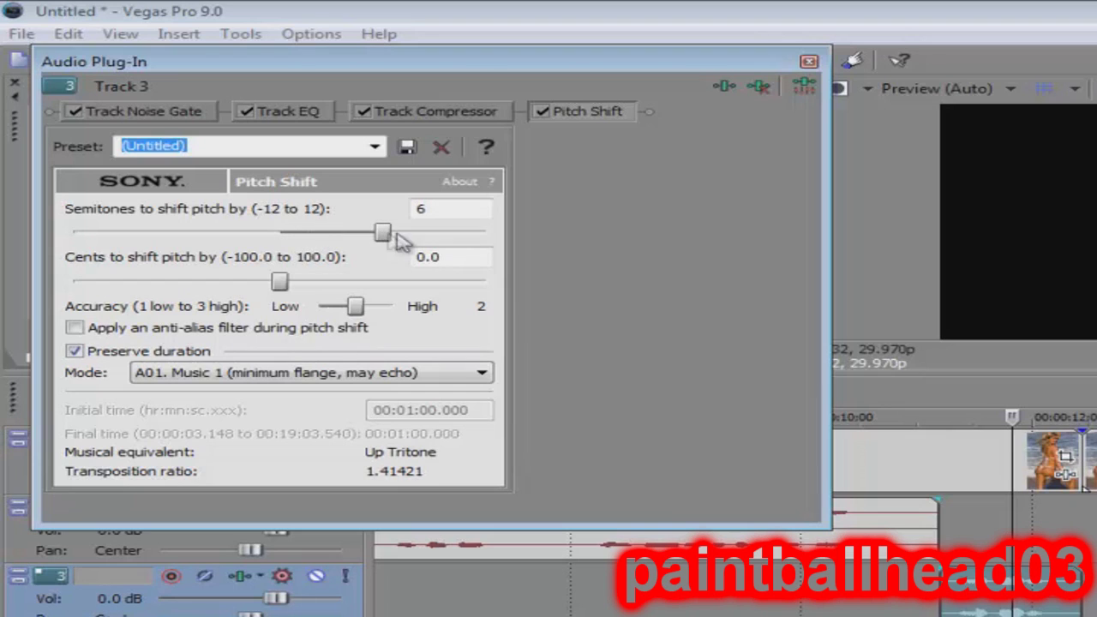
Select a stretch of the timeline and play it with looping turned on.
drag(941, 402, 1082, 403)
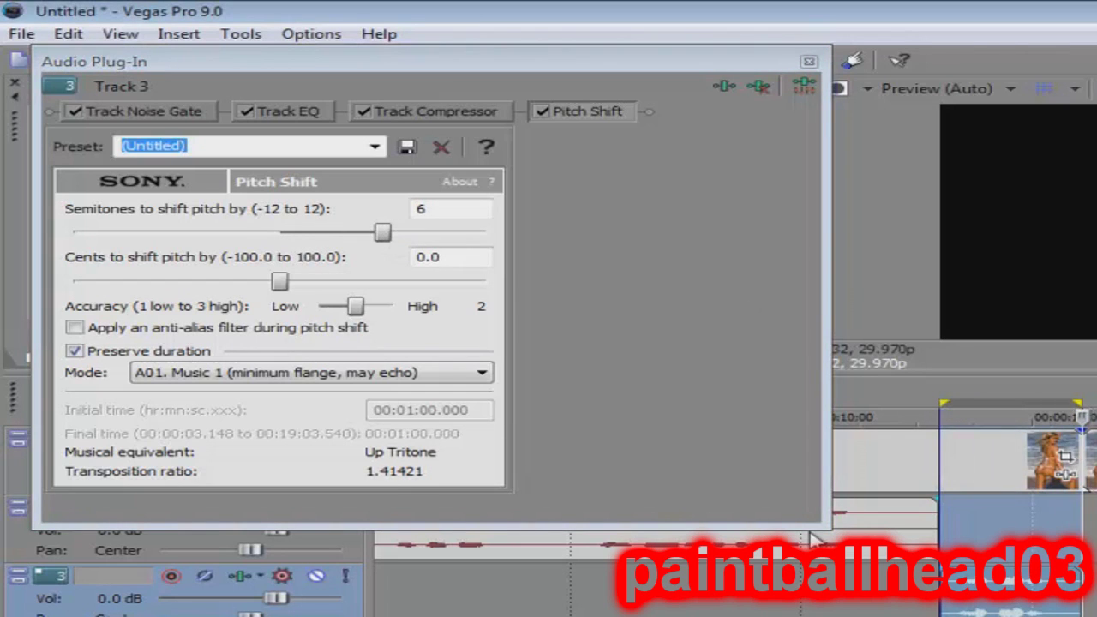
key(q)
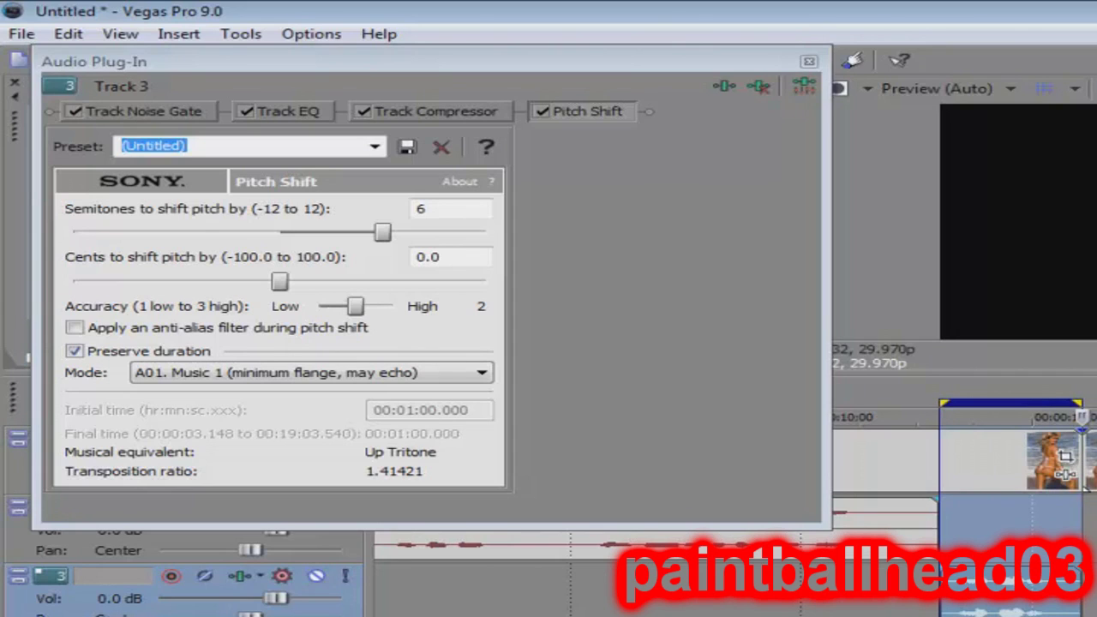
key(space)
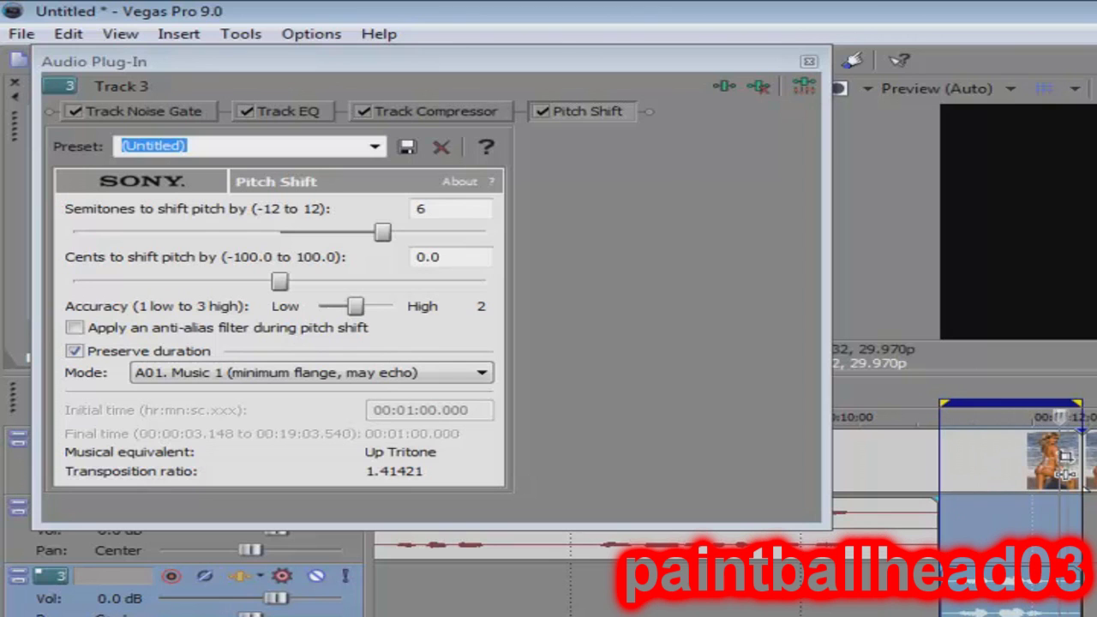
Audition modes A03. Music 3 and A02. Music 2 on the loop, then choose A07. Speech 1.
click(452, 377)
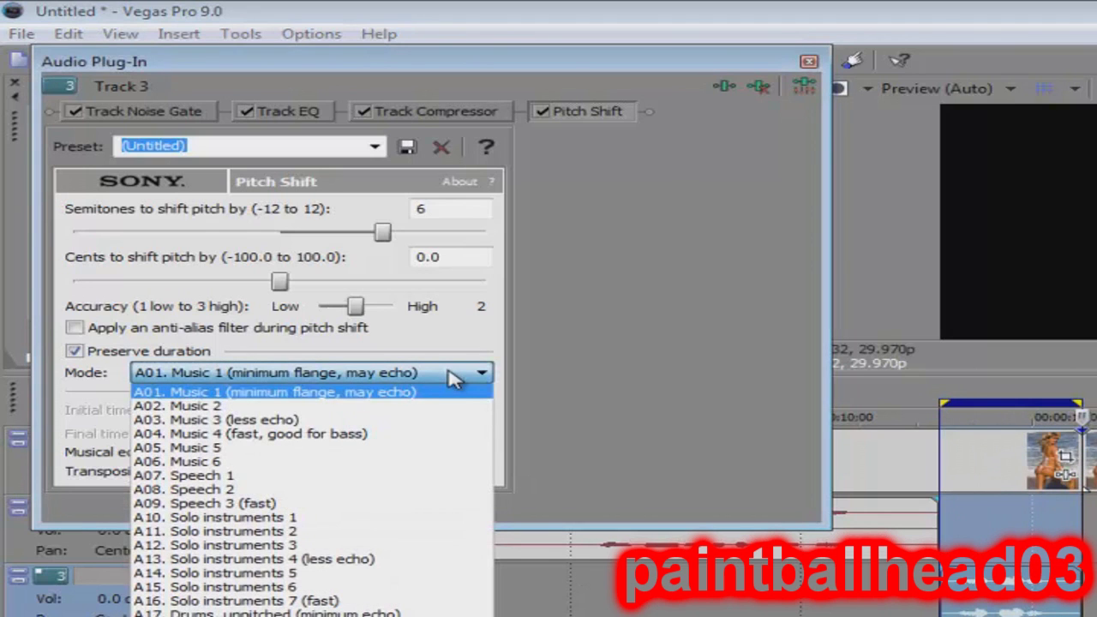
click(408, 419)
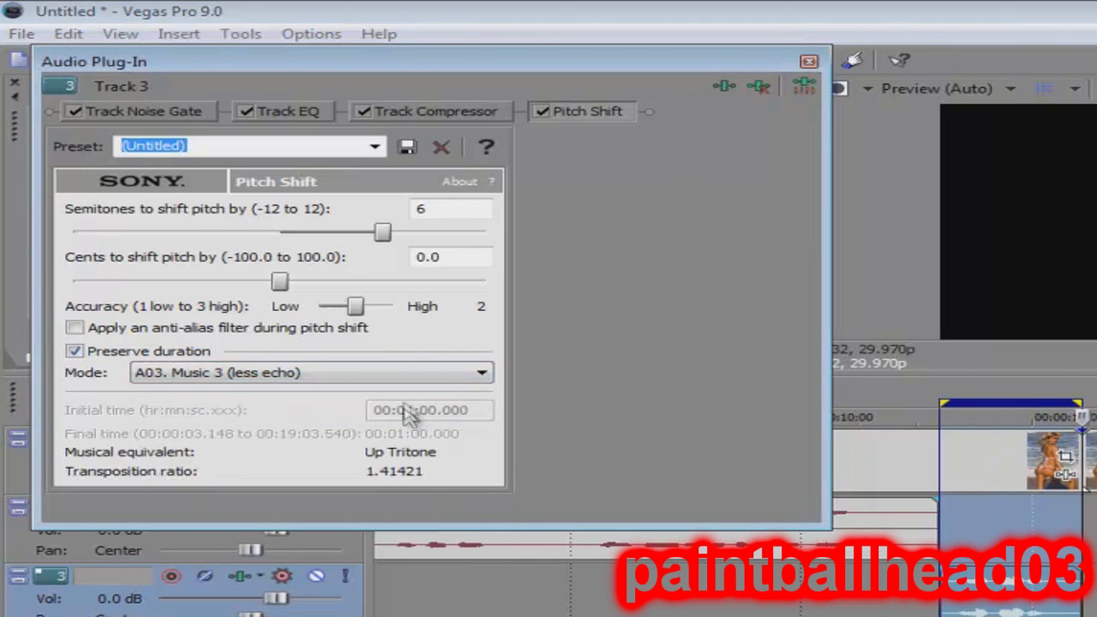
key(space)
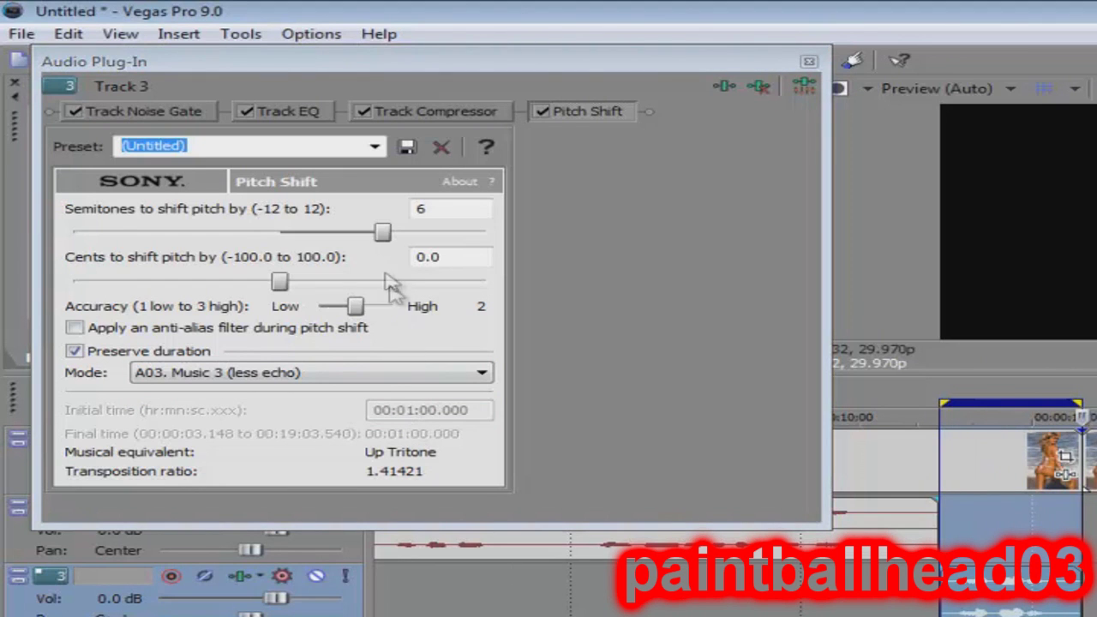
click(326, 375)
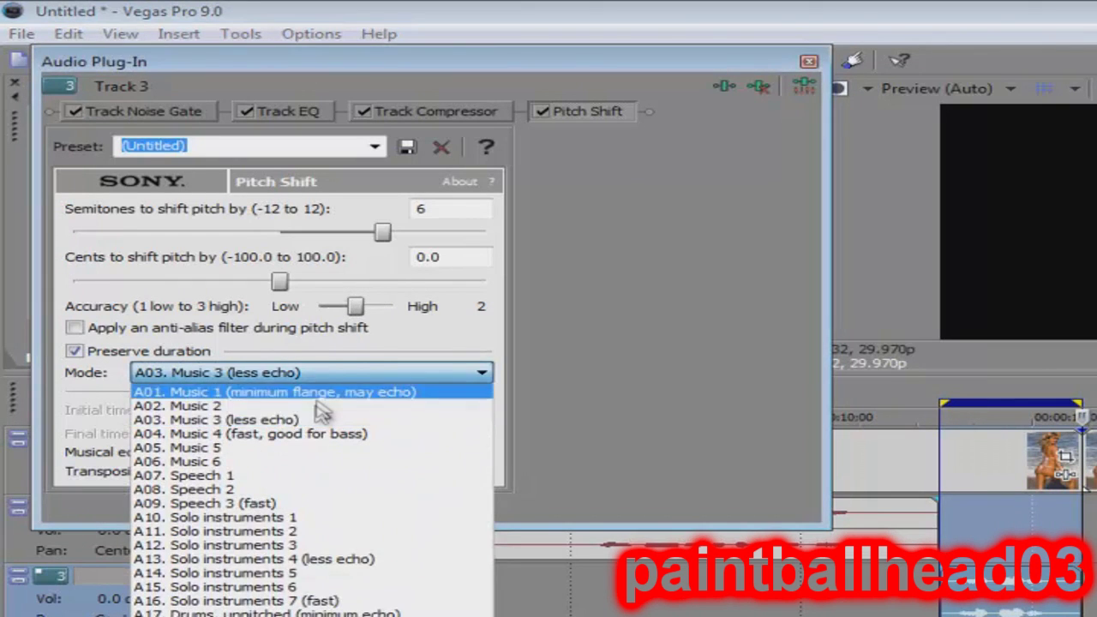
click(319, 405)
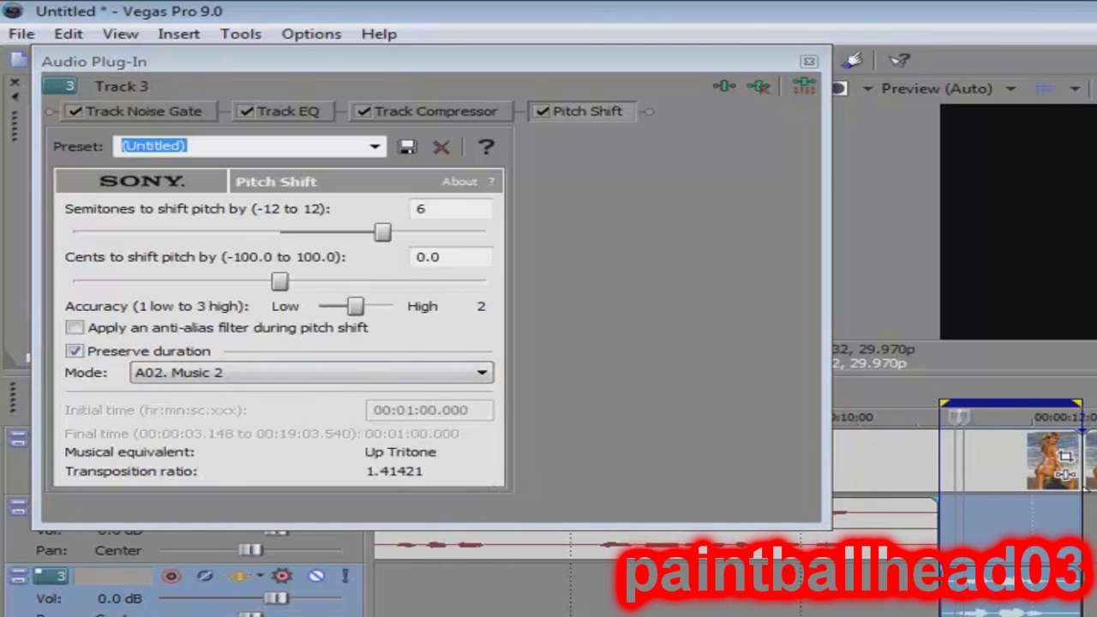
click(429, 375)
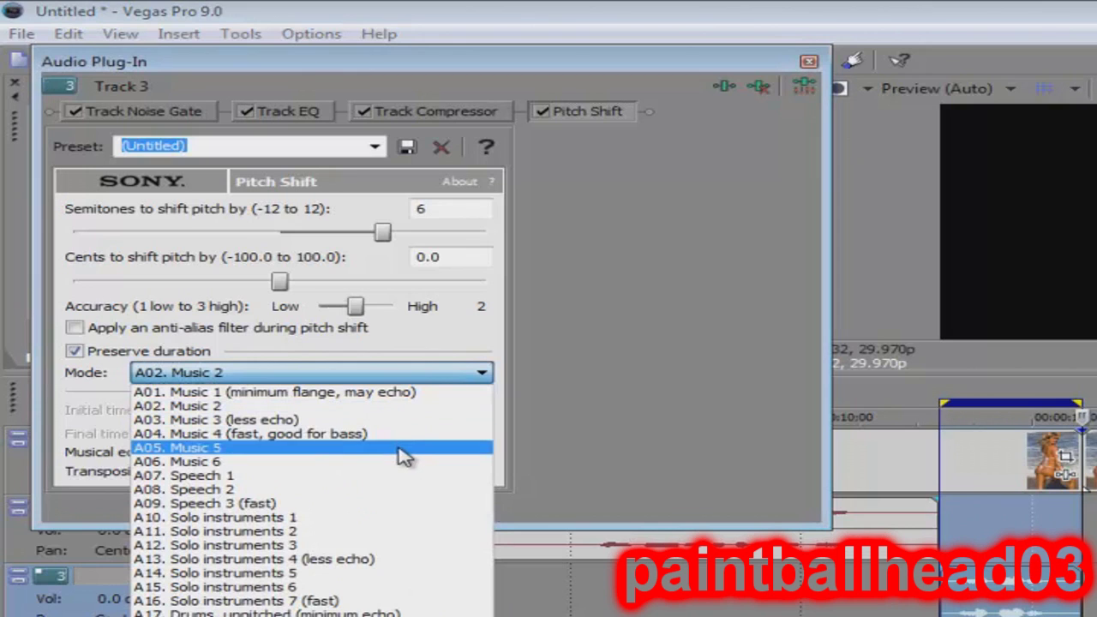
click(386, 476)
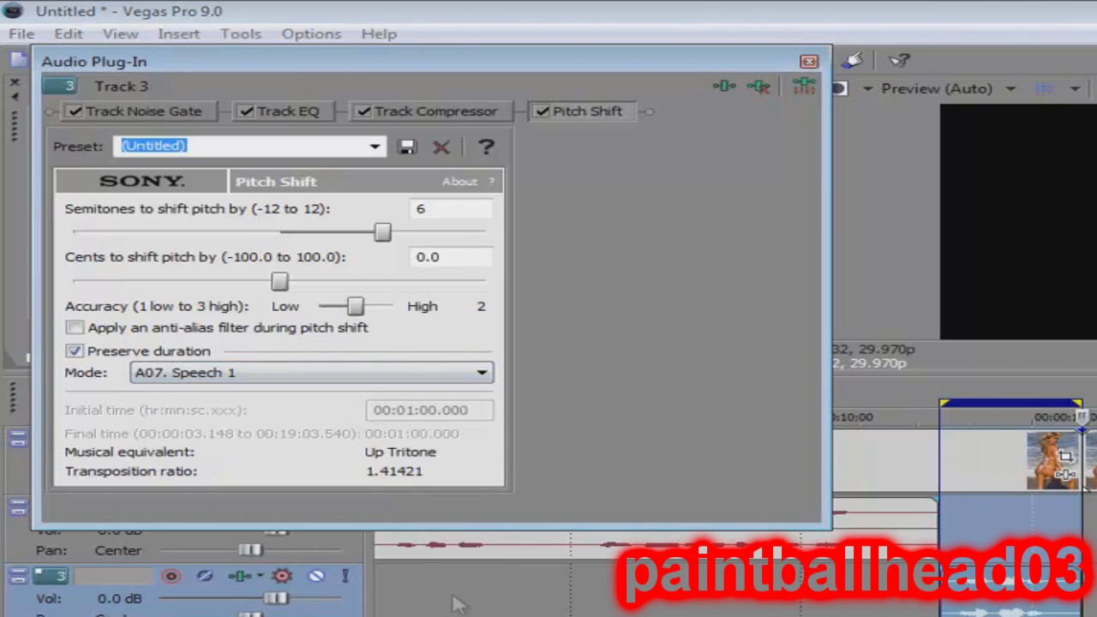
key(space)
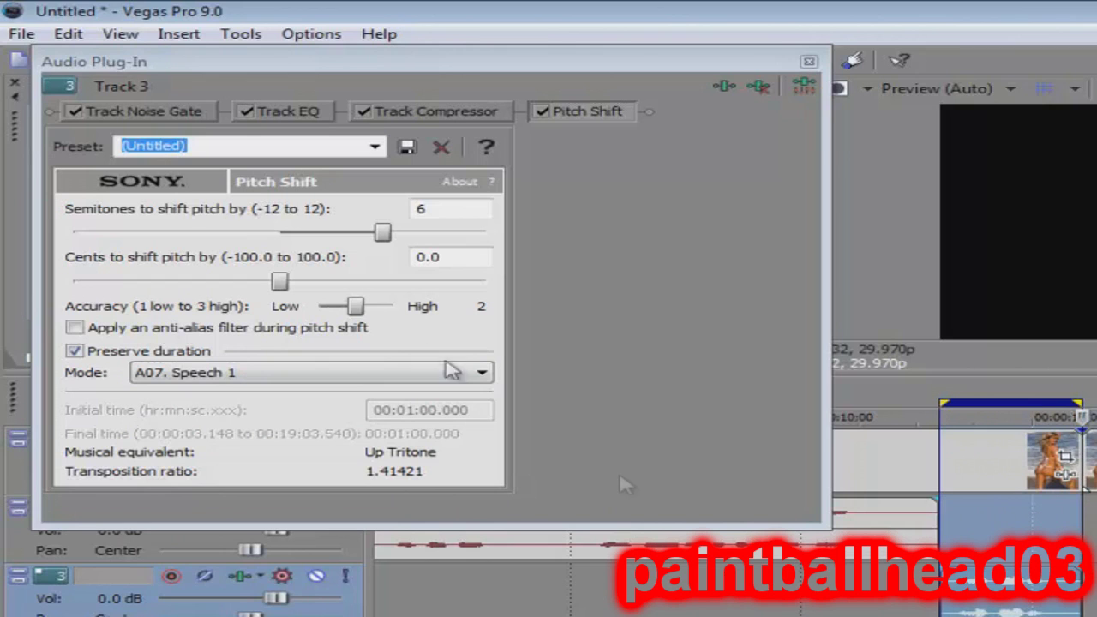
Audition pitch shifts between 8 and 10 semitones, settling Track 3 at 8 semitones (Up Minor 6th).
mouse_move(397, 240)
mouse_down()
mouse_move(420, 237)
mouse_move(387, 237)
mouse_move(411, 244)
mouse_up()
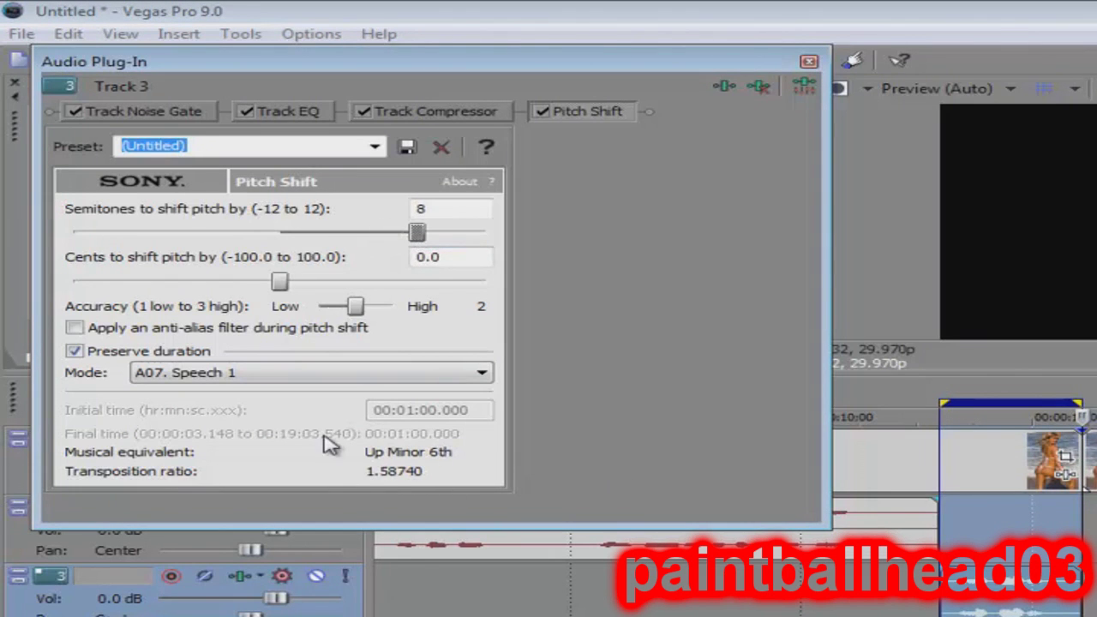
key(space)
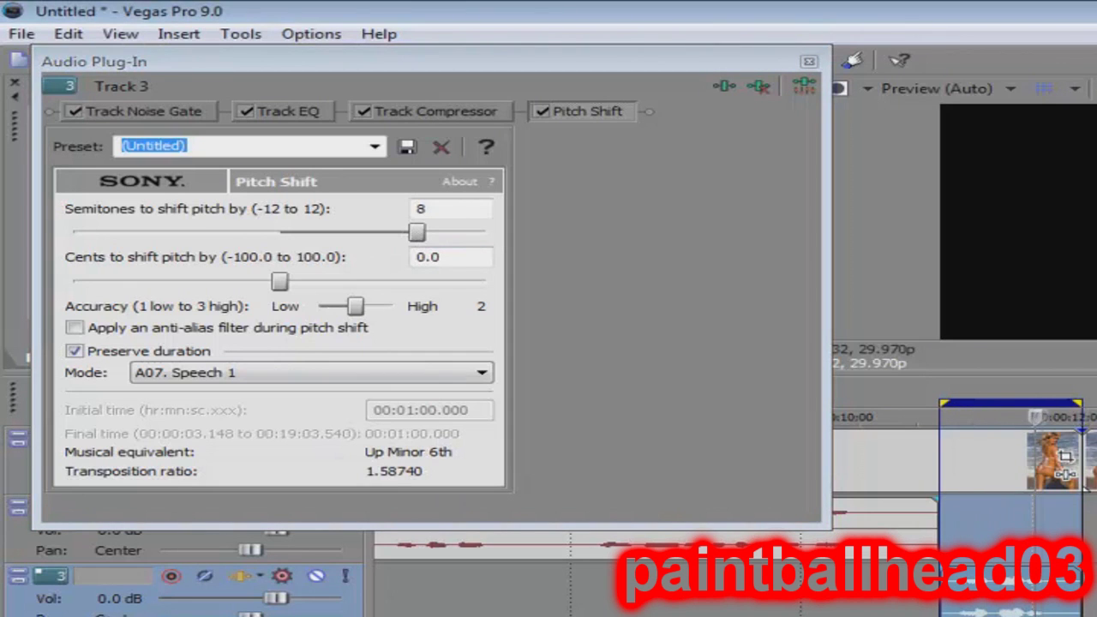
drag(416, 233, 457, 240)
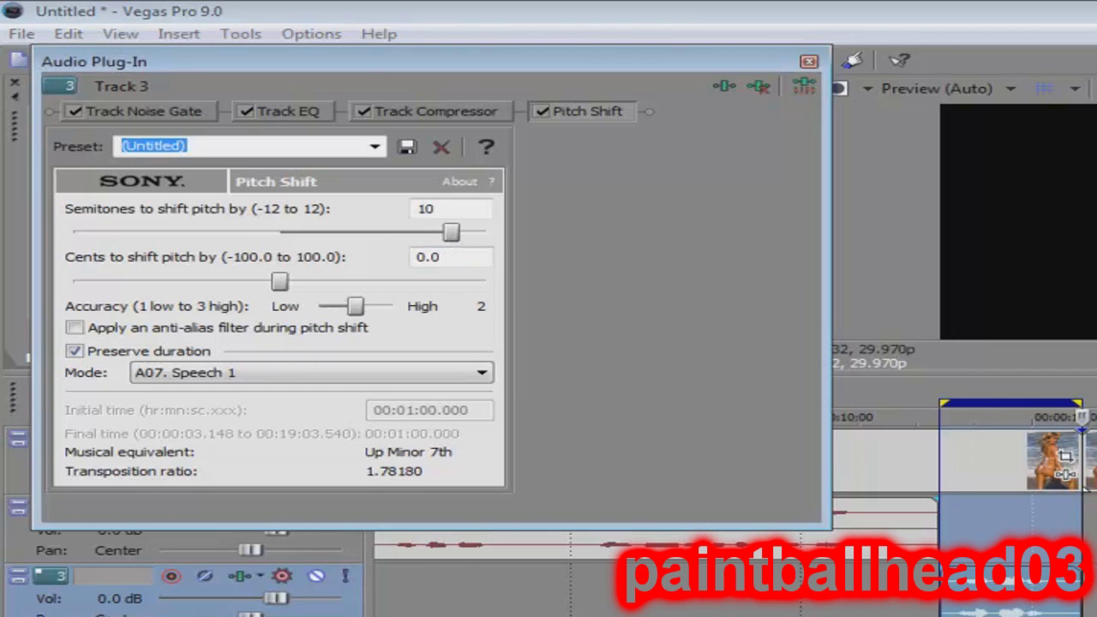
key(space)
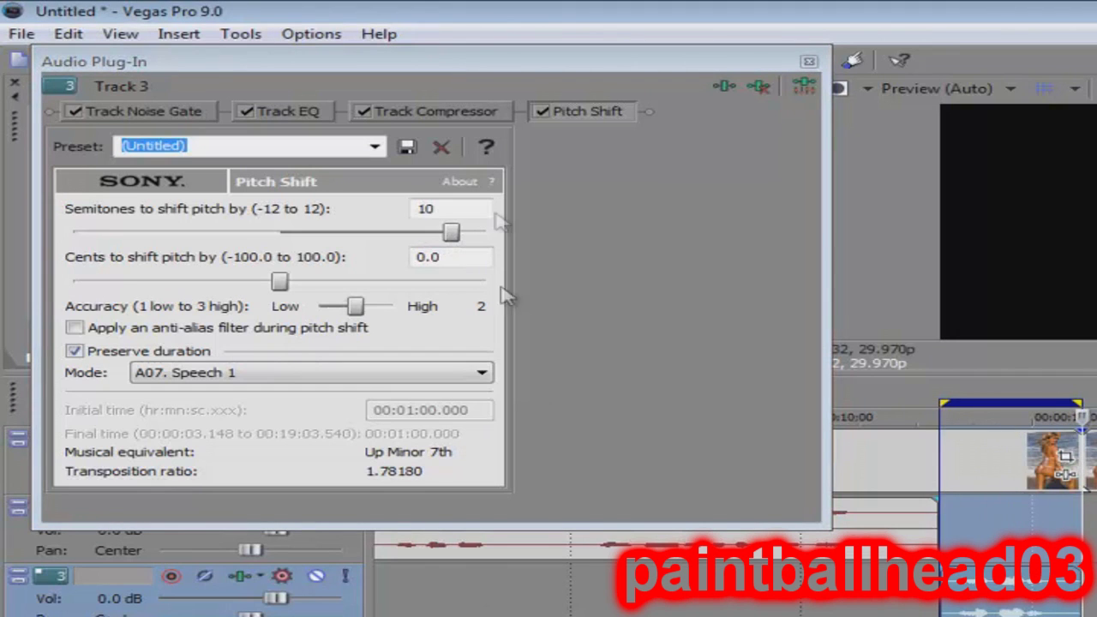
drag(452, 233, 396, 236)
key(space)
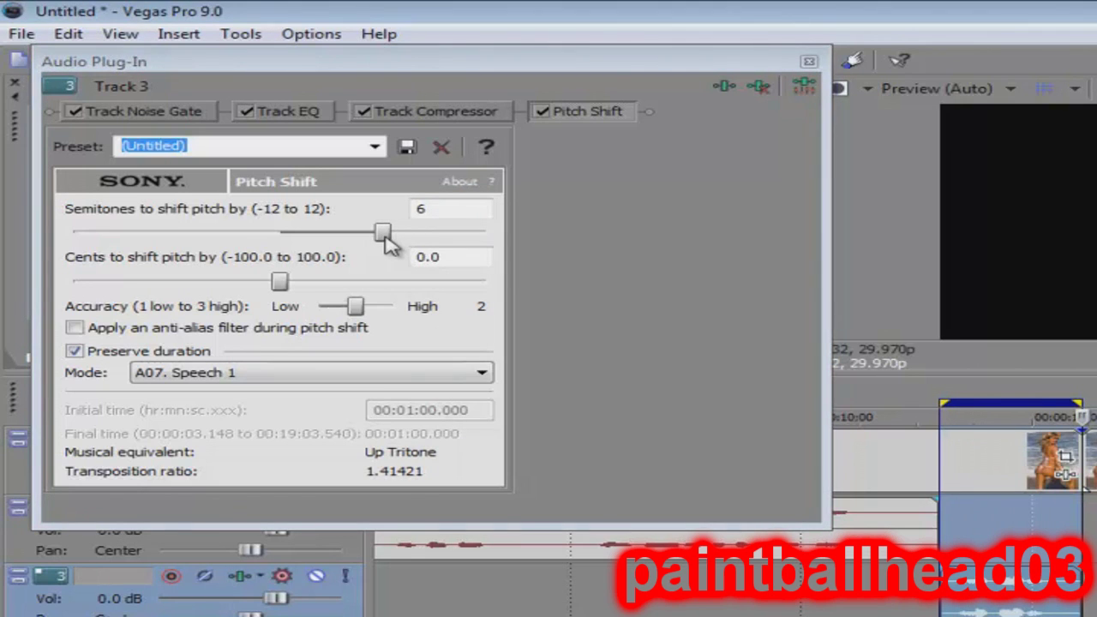
drag(385, 237, 404, 242)
click(419, 234)
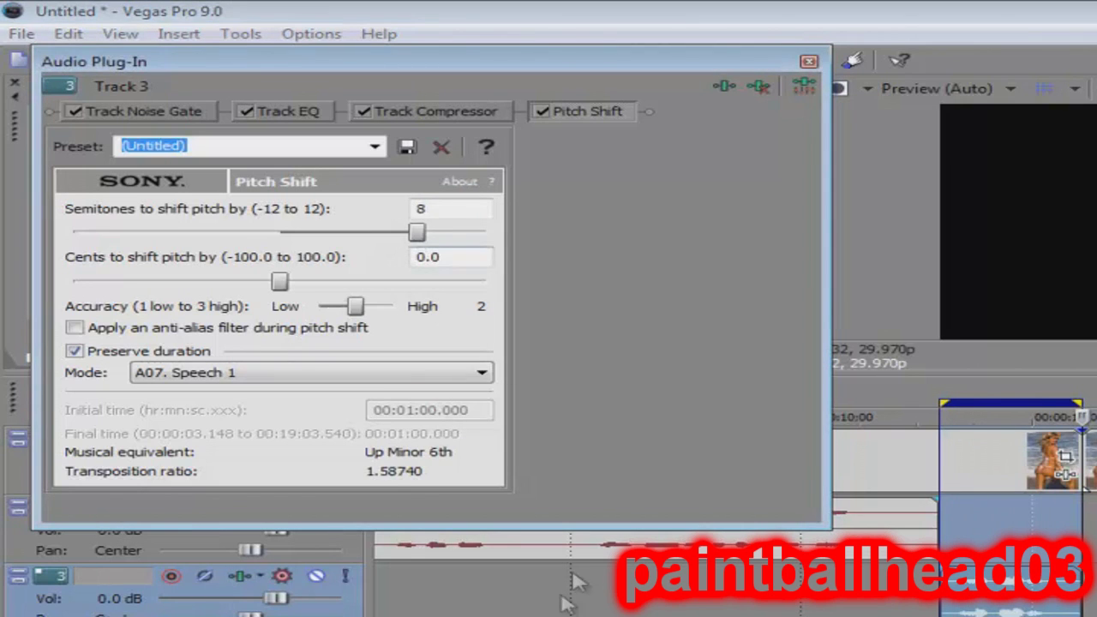
key(space)
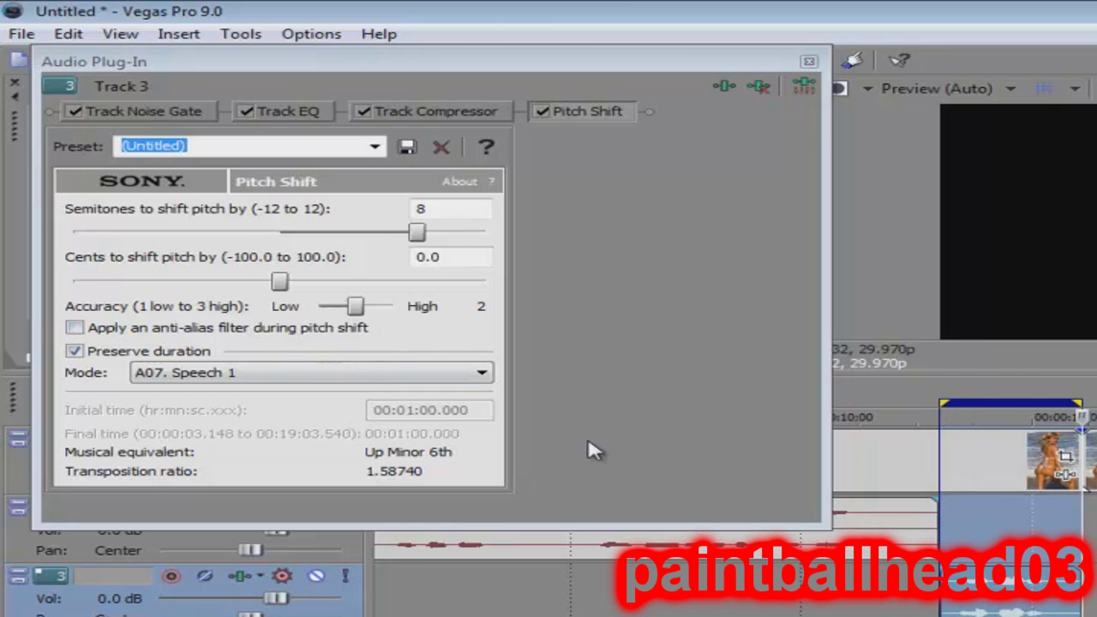
Keep mode A07. Speech 1 and close Track 3's Audio Plug-In window.
click(473, 373)
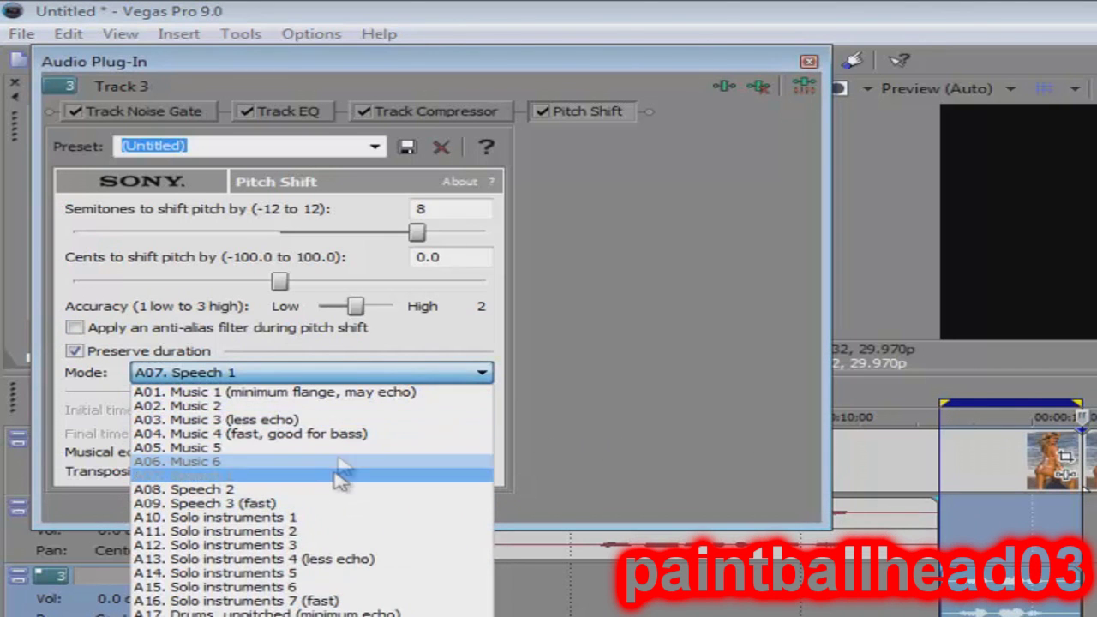
click(539, 311)
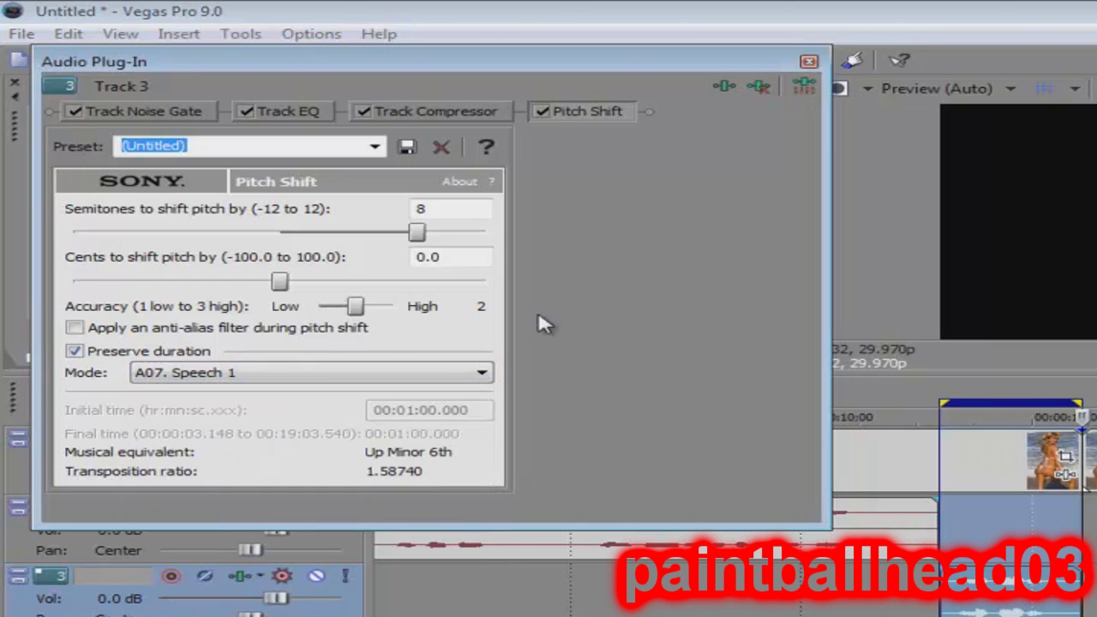
click(810, 63)
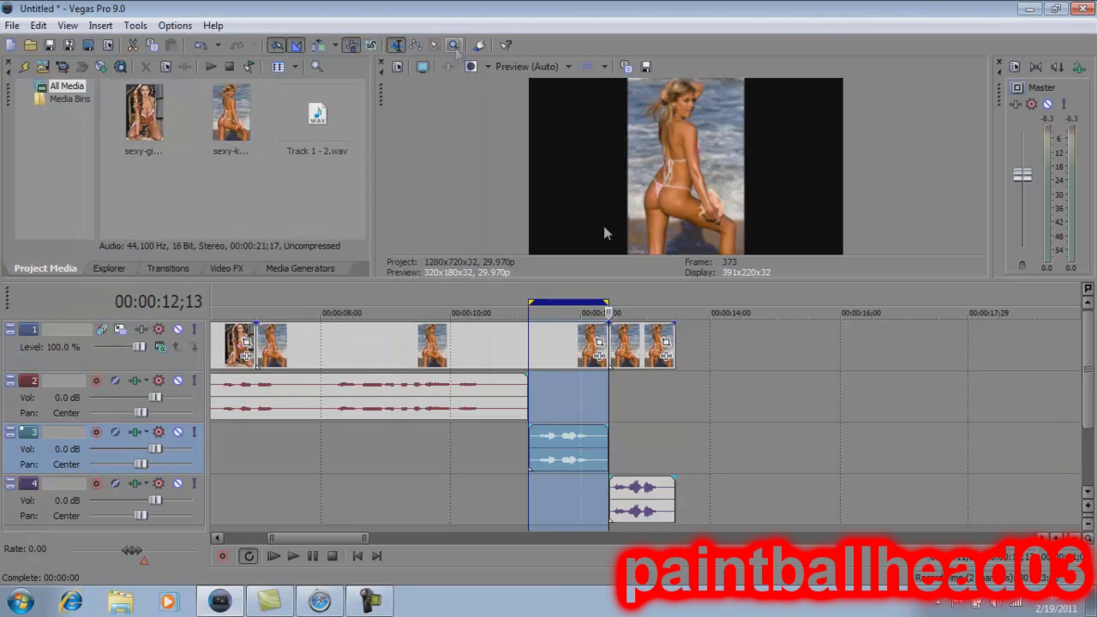
Turn off loop playback, select the range over the Track 4 clip, and show Track 4's effects.
click(629, 487)
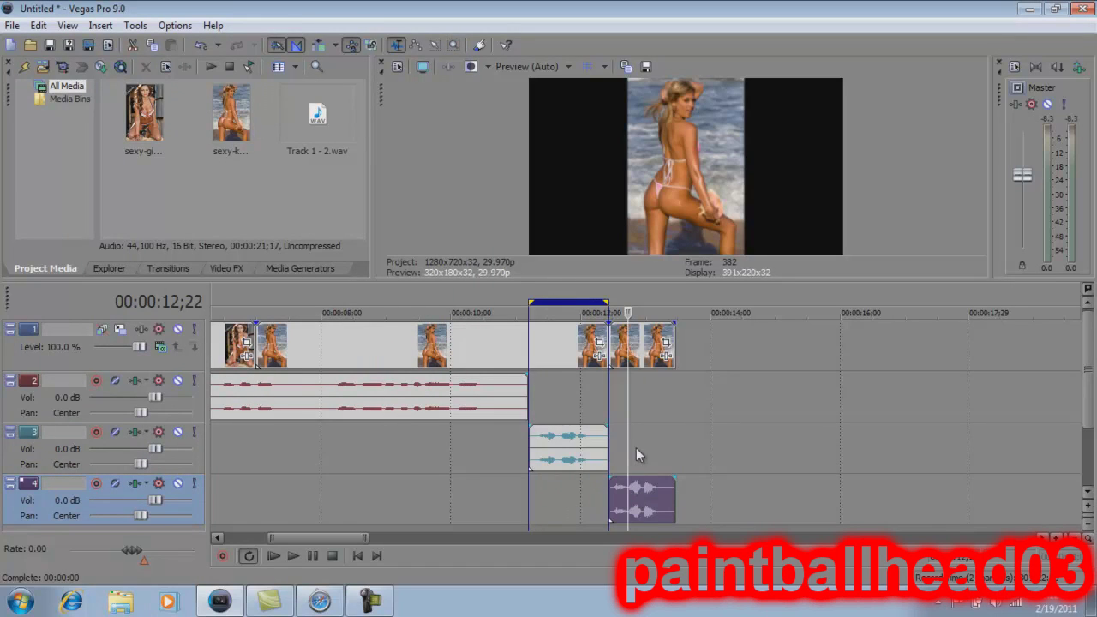
click(649, 302)
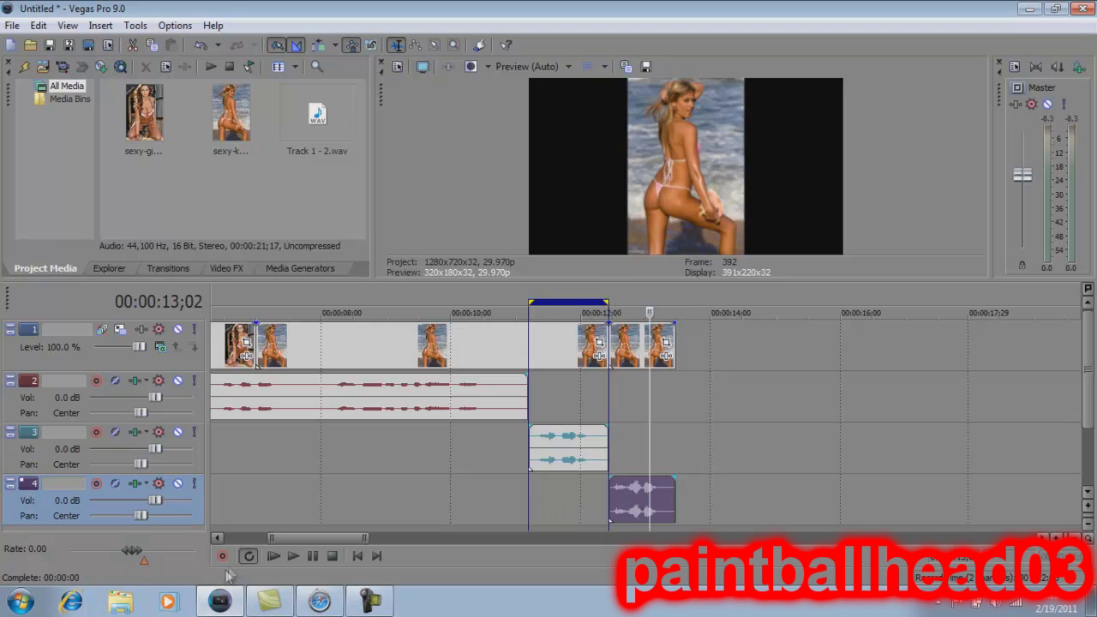
click(248, 556)
drag(677, 302, 612, 299)
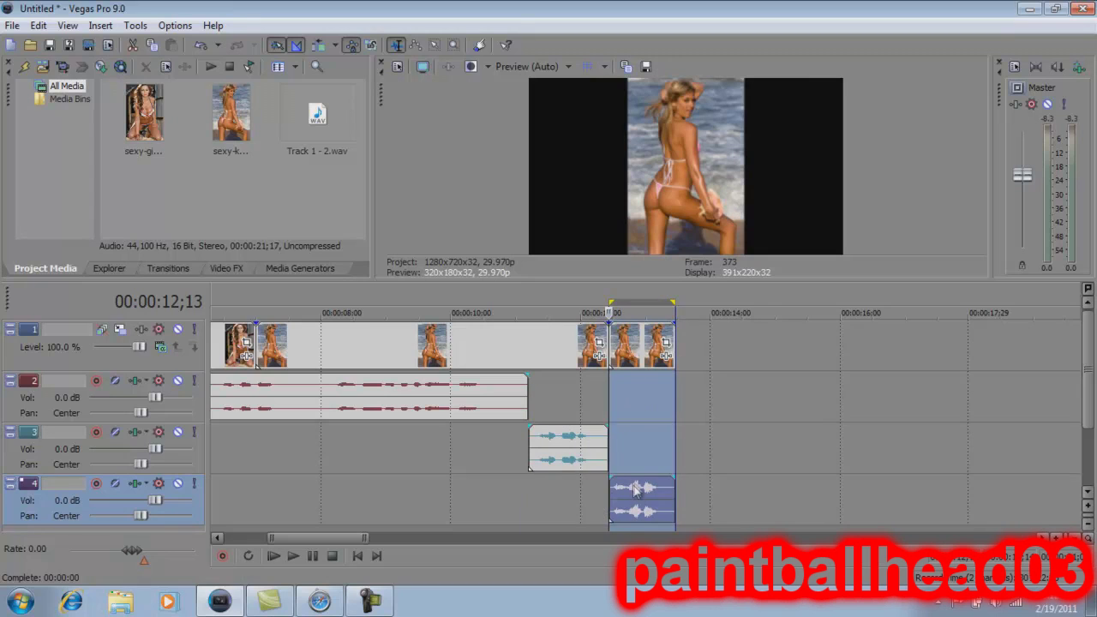
click(138, 488)
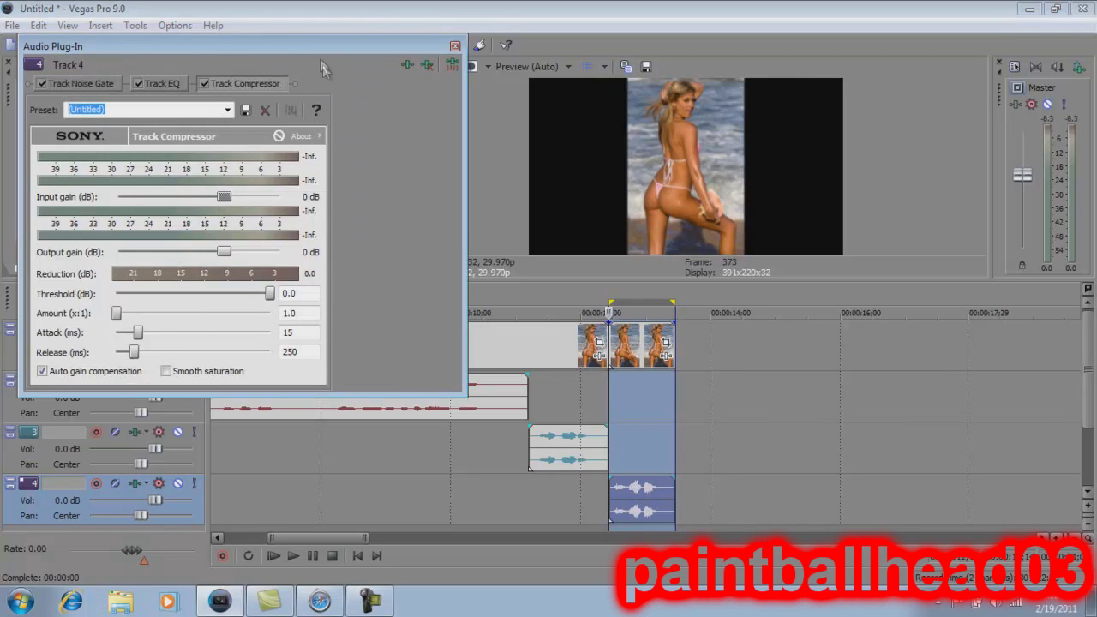
Reposition Track 4's audio effects window as a floating window.
double_click(358, 47)
drag(206, 67, 687, 120)
double_click(721, 122)
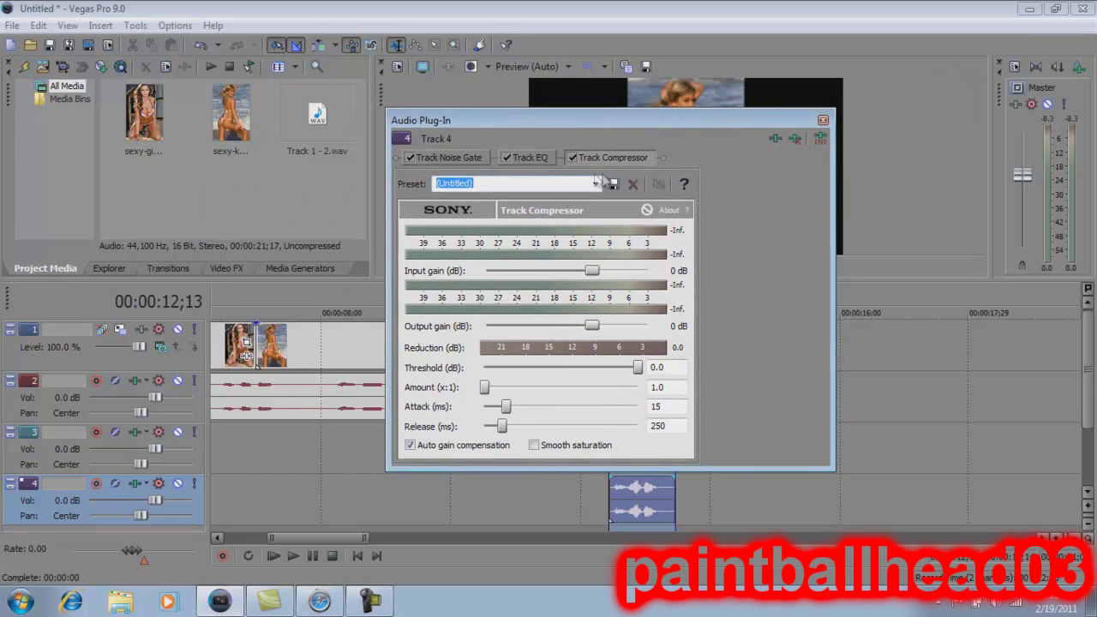
Add Pitch Shift to Track 4's chain from the Plug-In Chooser and confirm with OK.
click(776, 140)
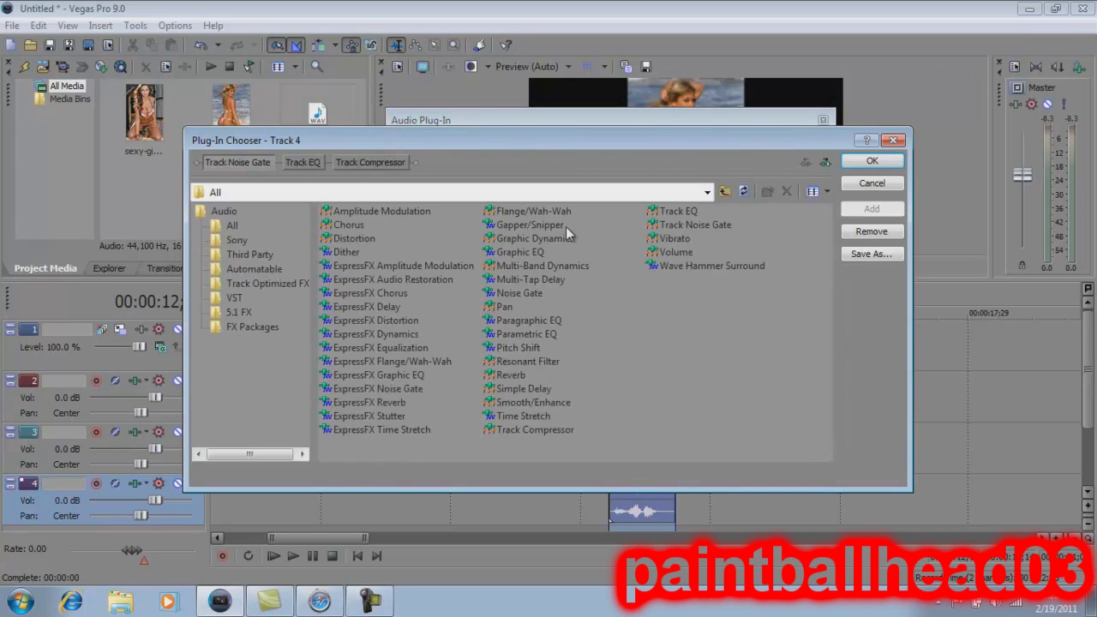
double_click(518, 348)
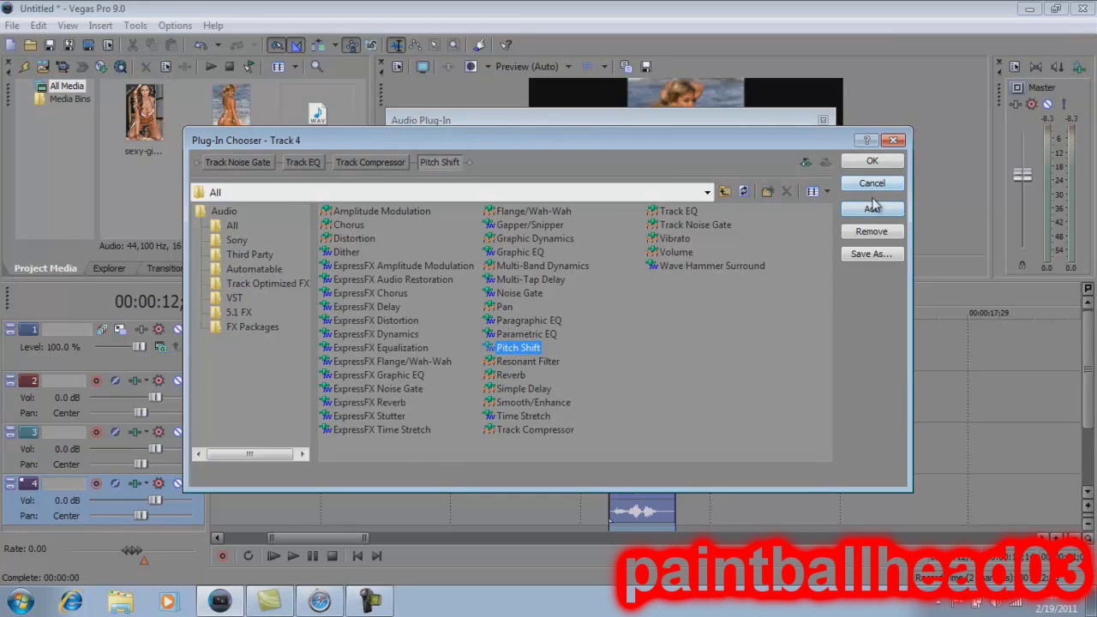
click(872, 161)
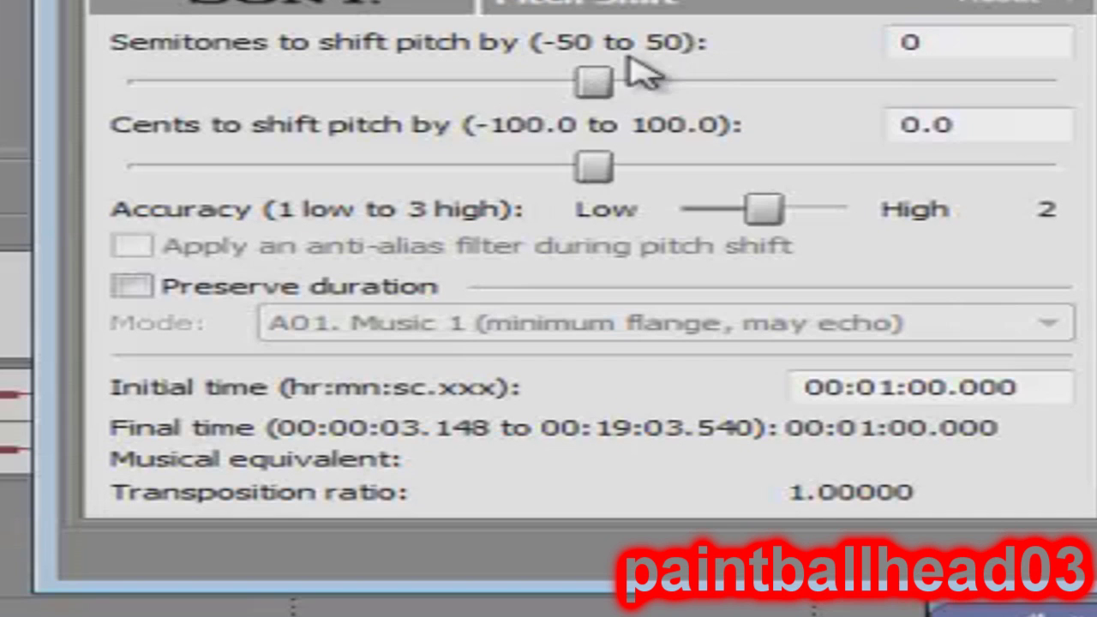
Enable Preserve duration and set Track 4's pitch shift to -4 semitones (Down Major 3rd).
drag(610, 84, 442, 86)
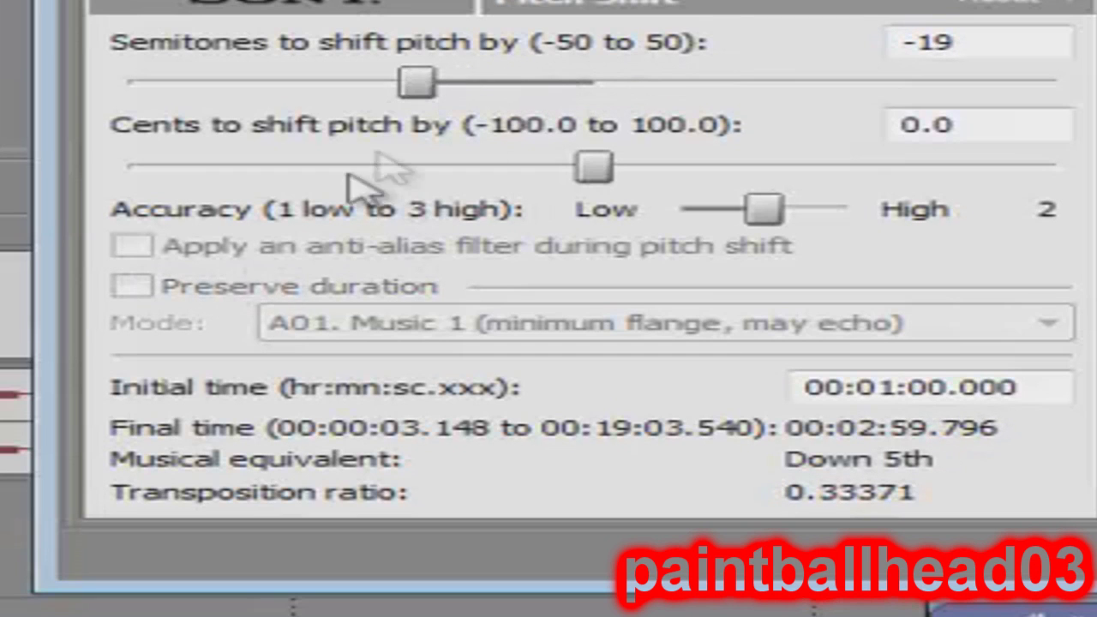
drag(431, 86, 605, 81)
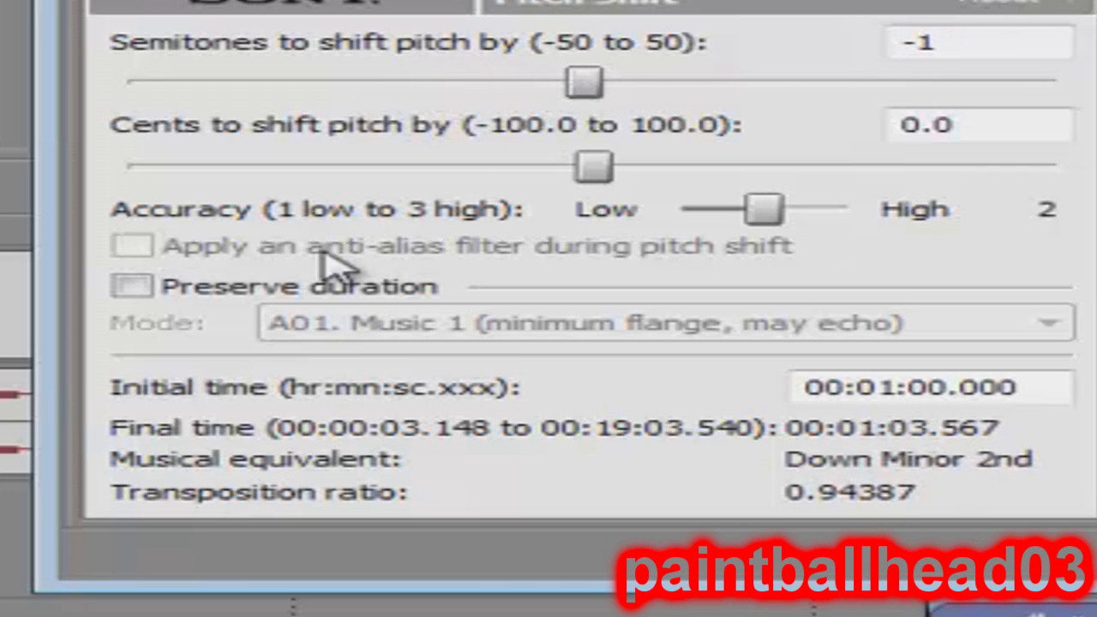
click(208, 286)
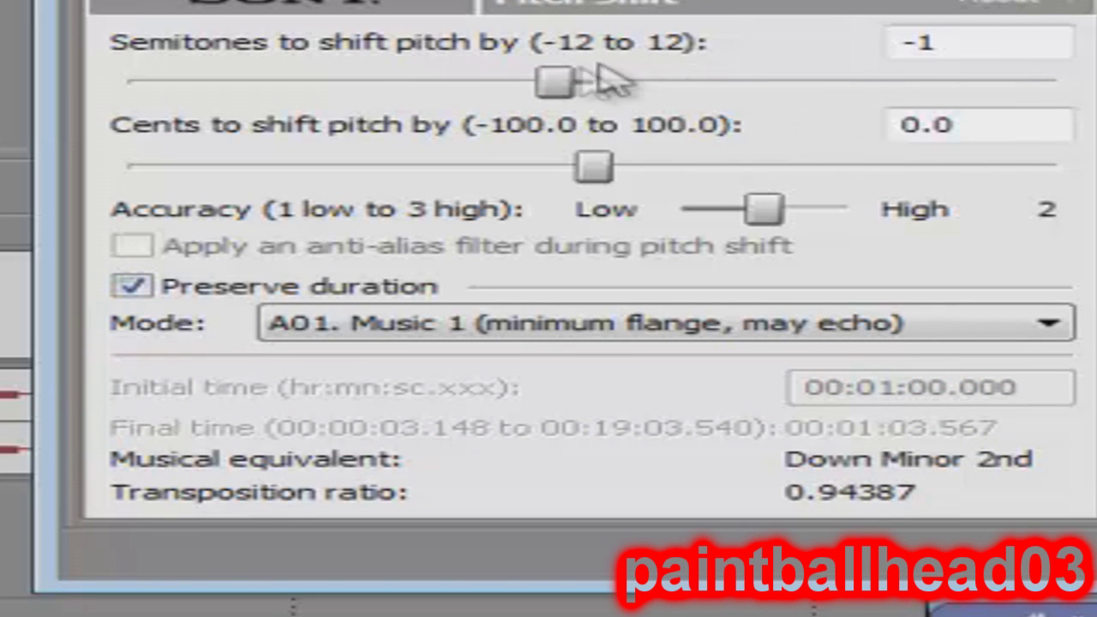
drag(561, 82, 435, 84)
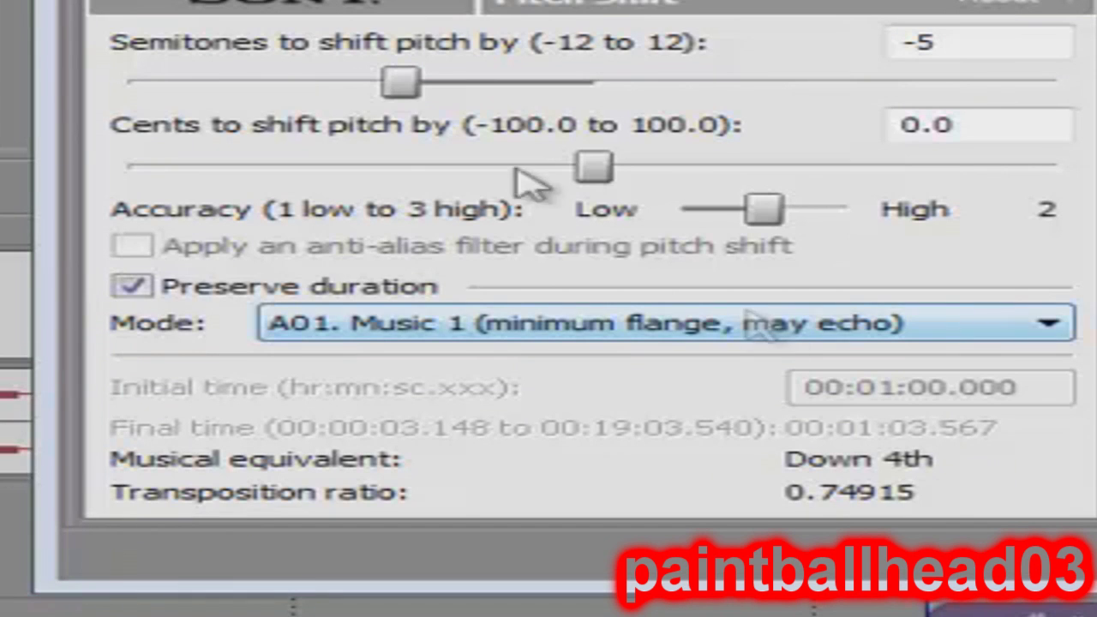
drag(400, 86, 446, 86)
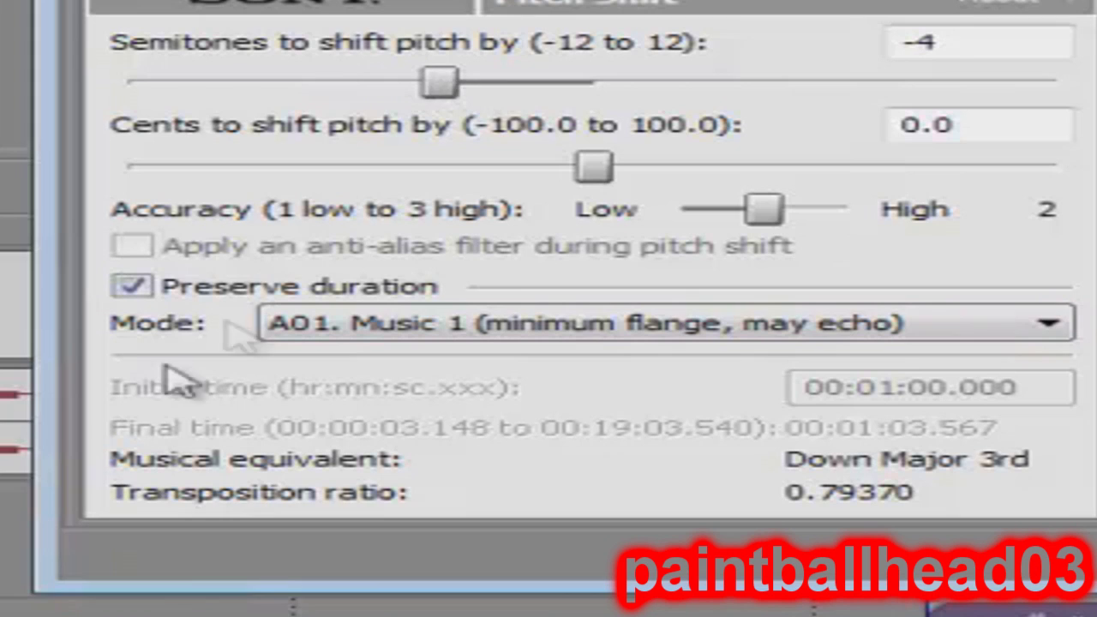